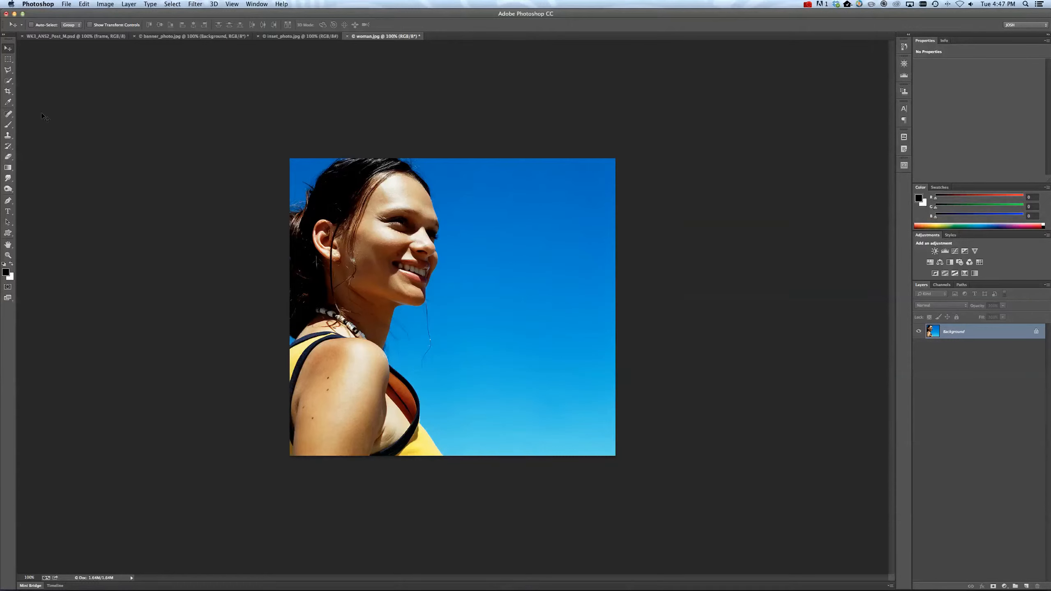
Quick-select the woman's head and neck, mask the layer with that selection, and convert it to a Smart Object.
key("w")
mouse_move(356, 203)
left_mouse_down()
mouse_move(373, 199)
mouse_move(348, 351)
left_mouse_up()
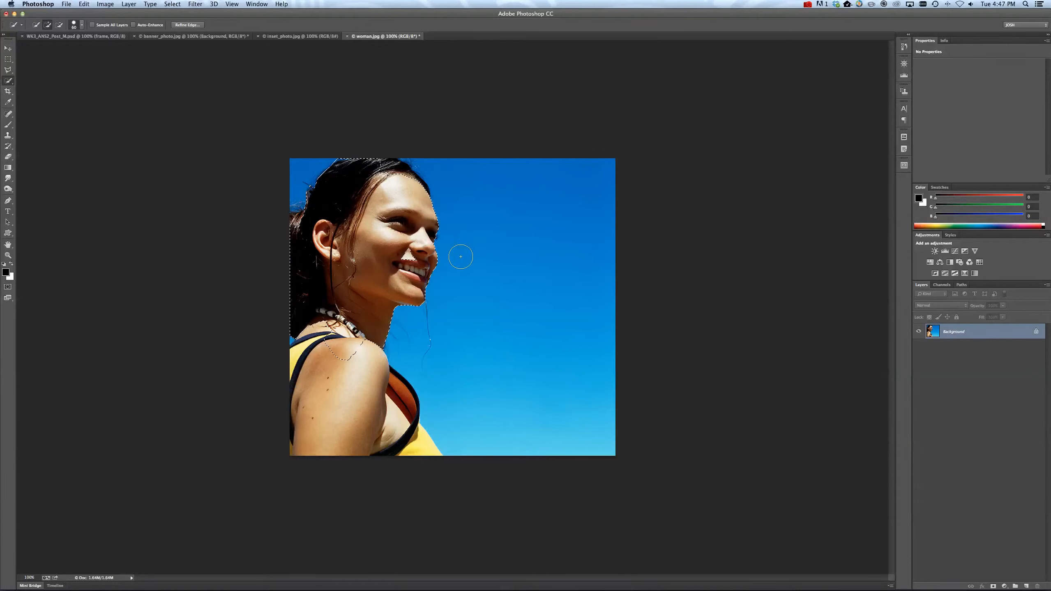
left_click(993, 586)
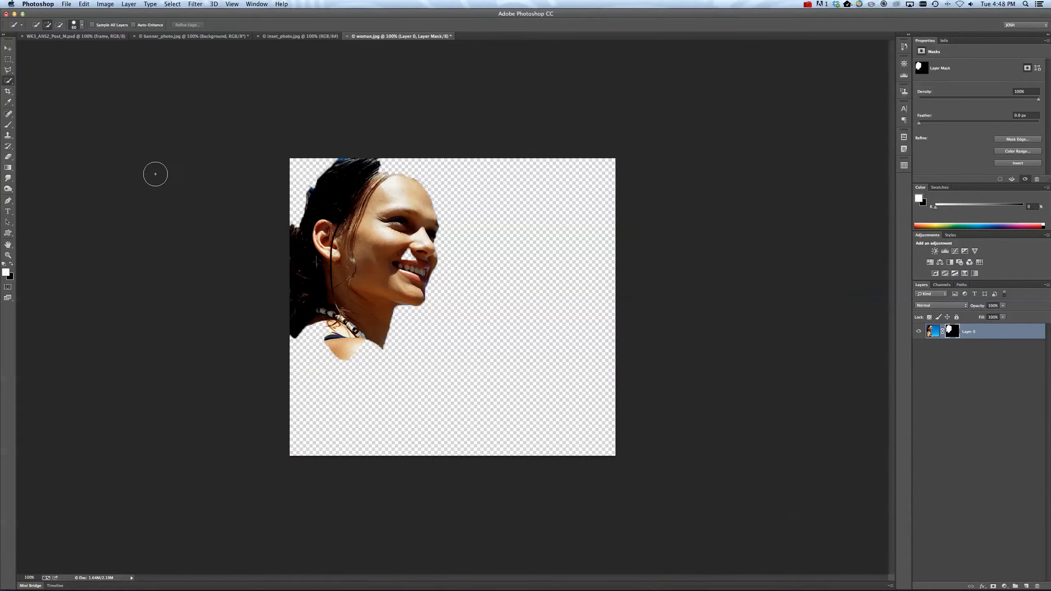
right_click(986, 335)
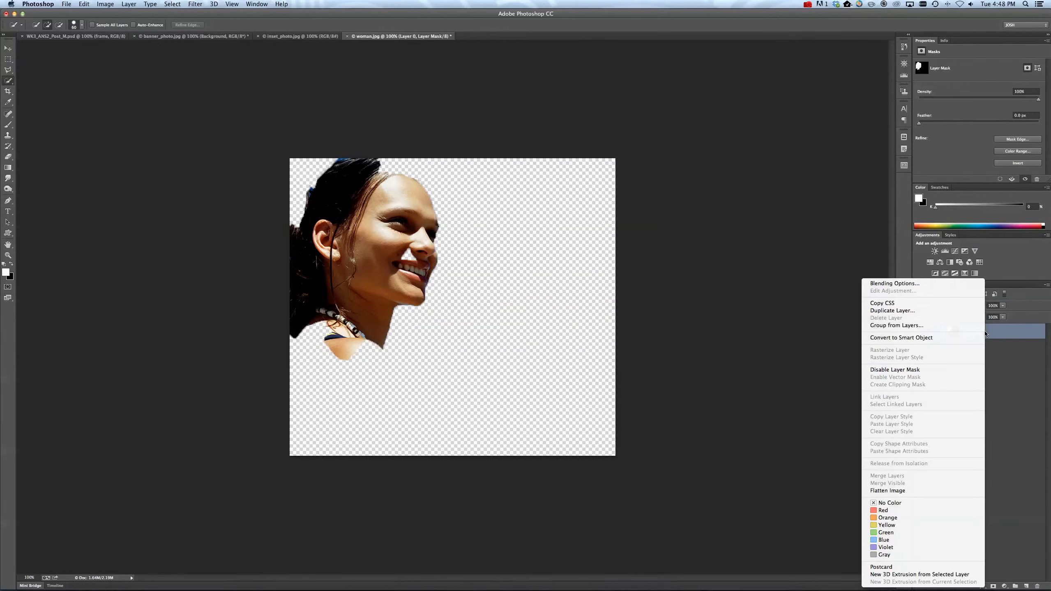
left_click(909, 341)
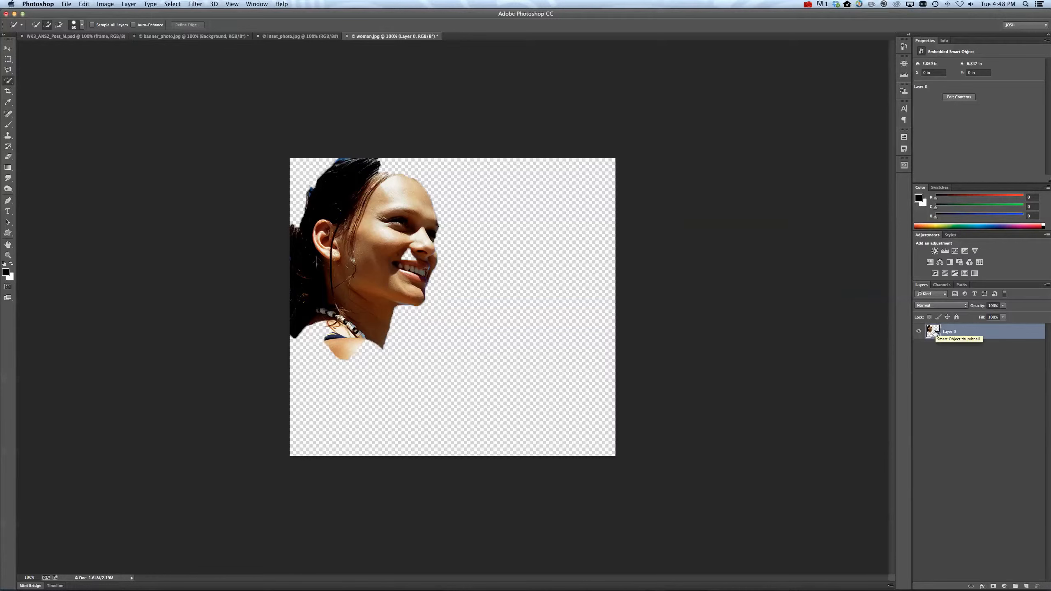
Duplicate the woman Smart Object layer into the banner_photo.jpg document, accepting the colour profile conversion.
right_click(962, 334)
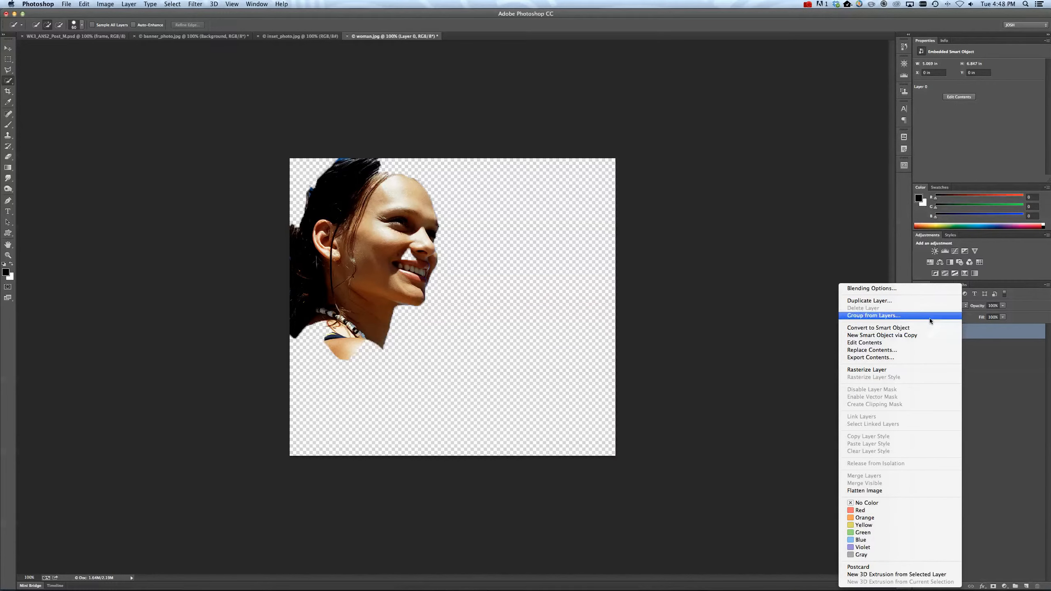
left_click(869, 301)
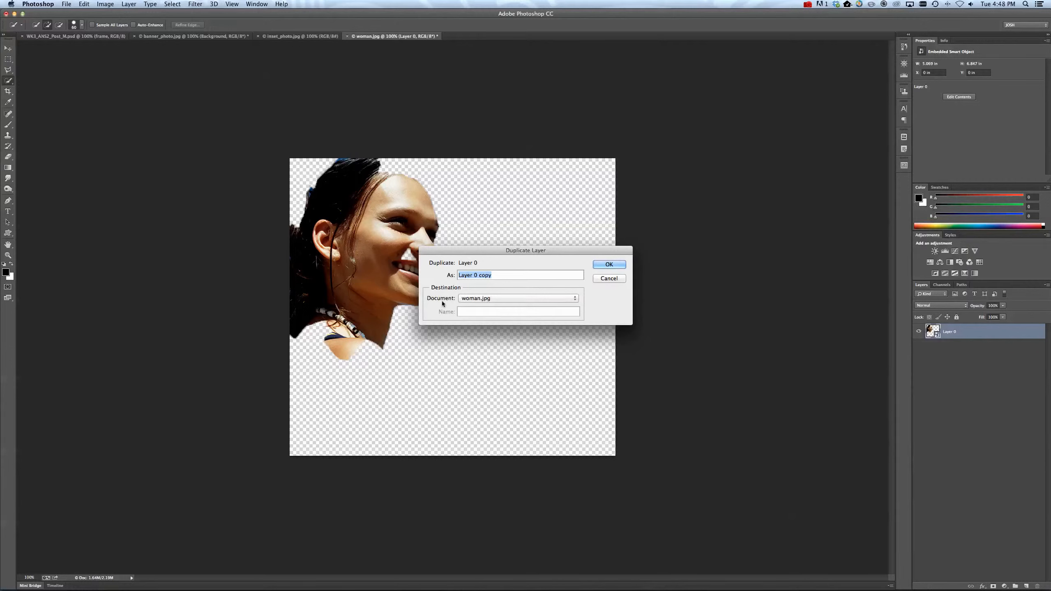
left_click(488, 299)
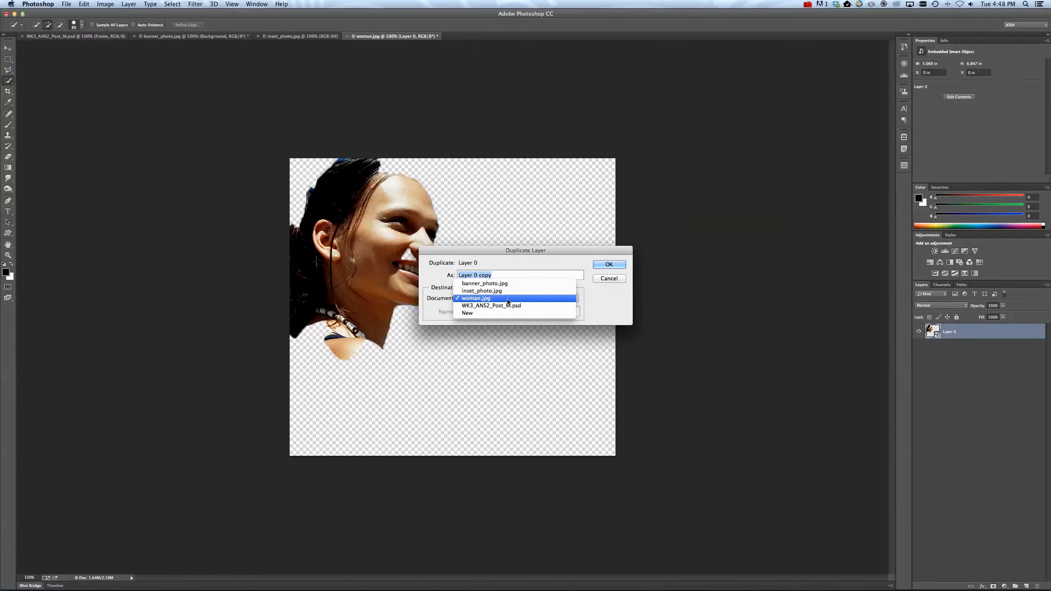
left_click(502, 284)
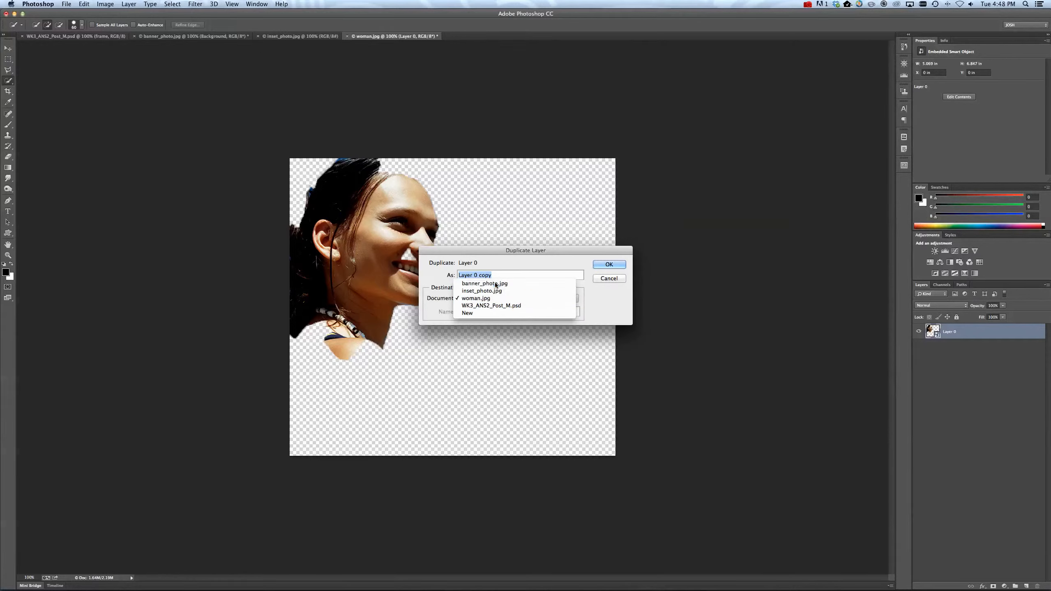
left_click(608, 265)
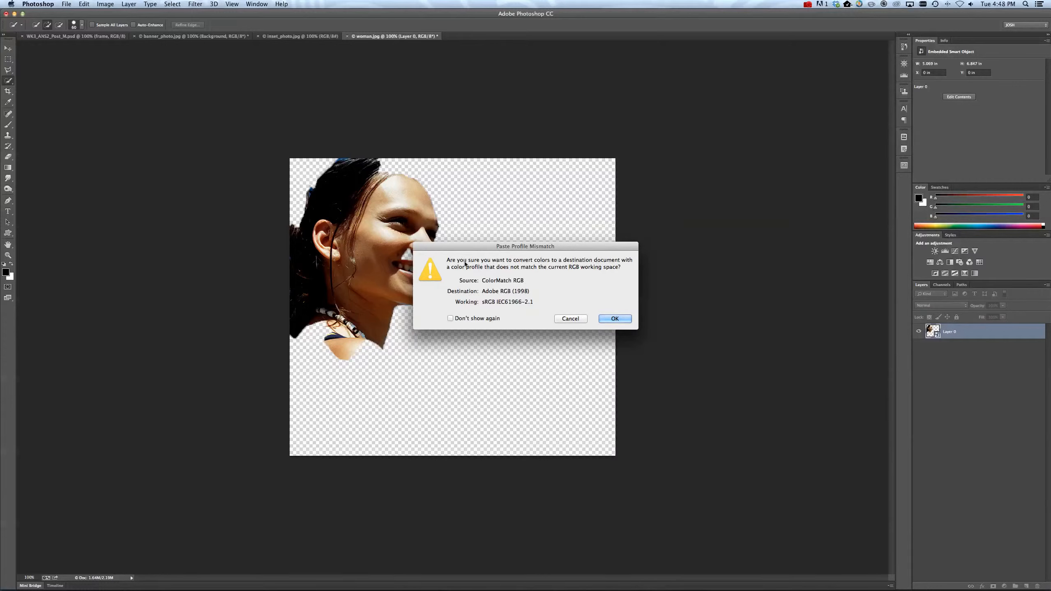
left_click(615, 319)
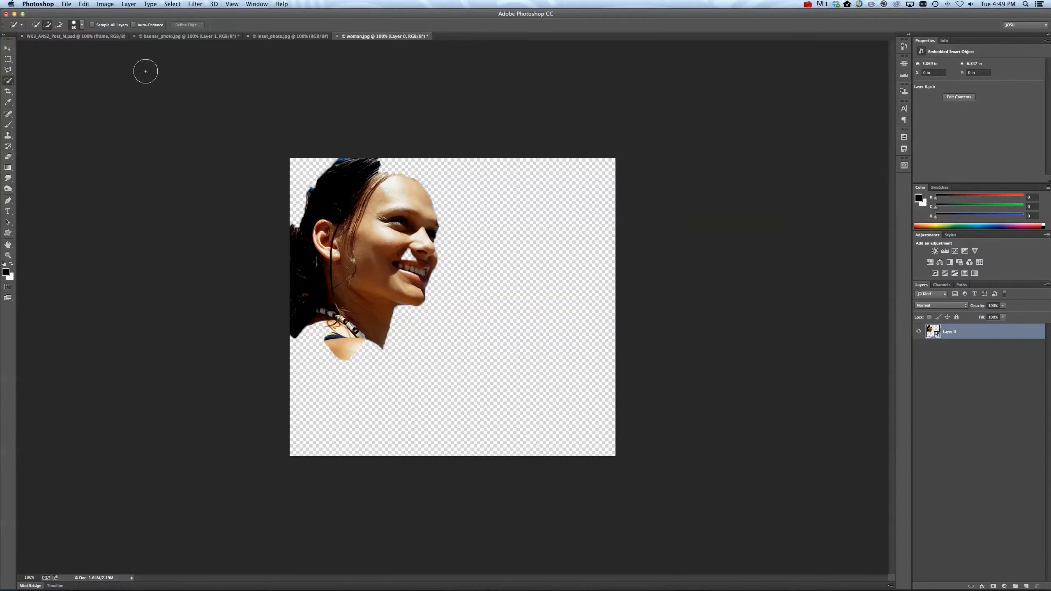
In banner_photo.jpg, move the woman to the sky area beside the inset island photo.
left_click(167, 36)
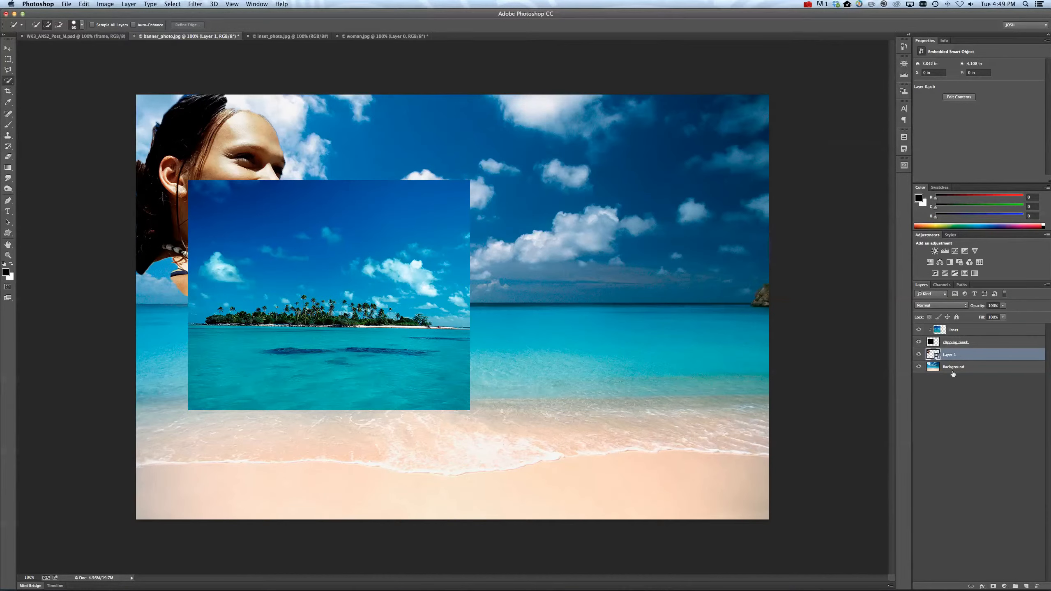
left_click(7, 48)
left_click_drag(232, 138, 642, 193)
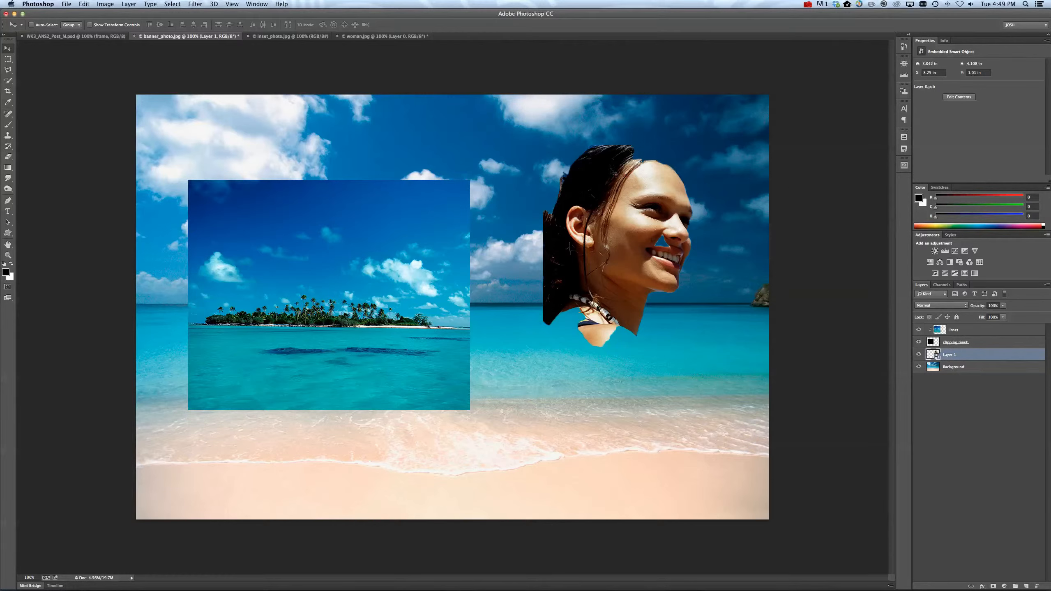
left_click_drag(639, 237, 633, 220)
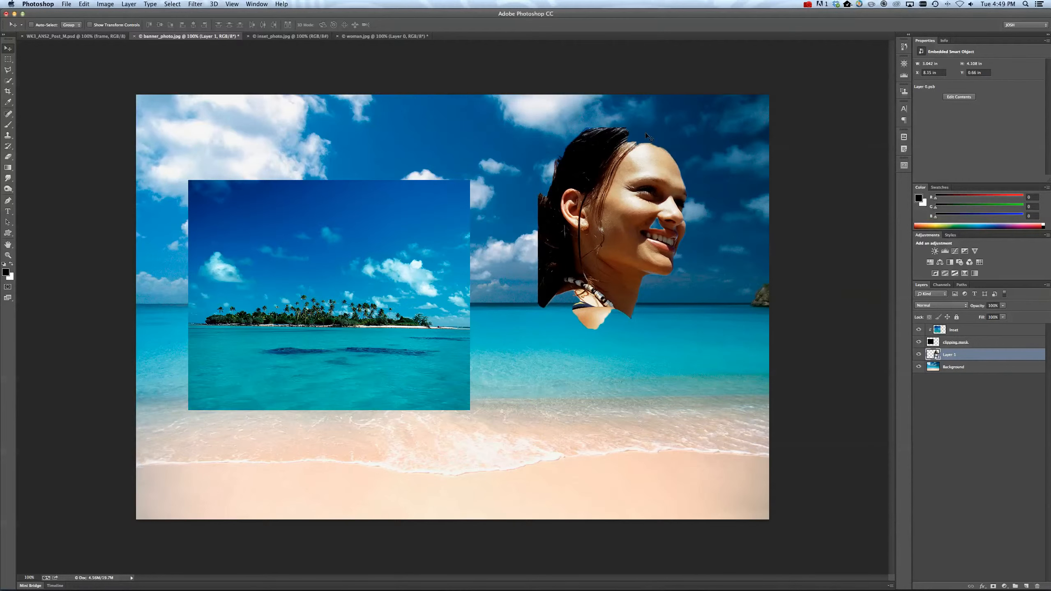
left_click_drag(632, 178, 636, 167)
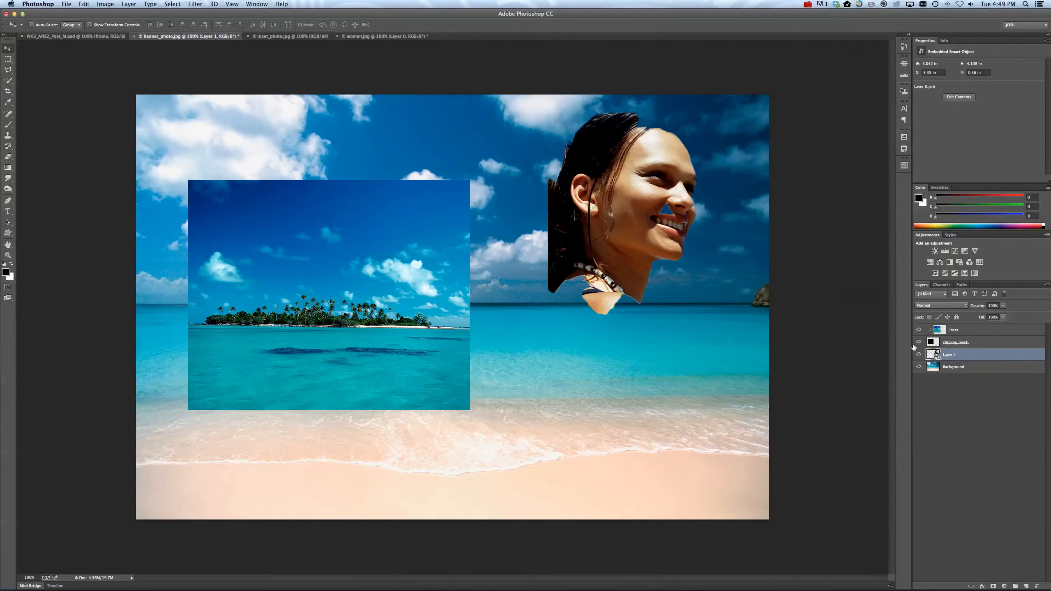
left_click_drag(621, 171, 629, 174)
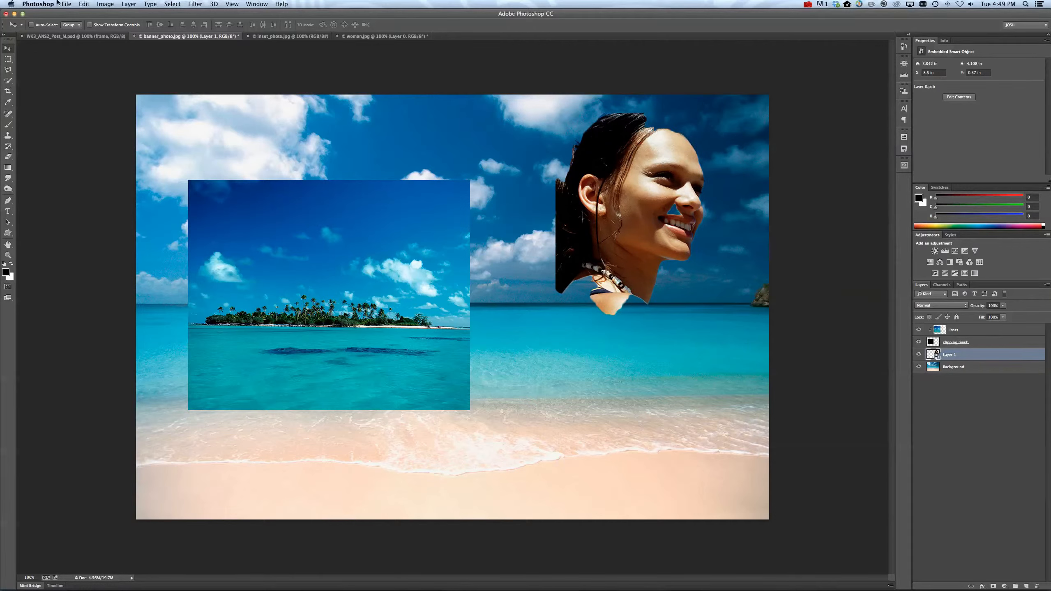
Flip the woman layer horizontally so she faces the inset photo, and shift her slightly downward.
left_click(85, 4)
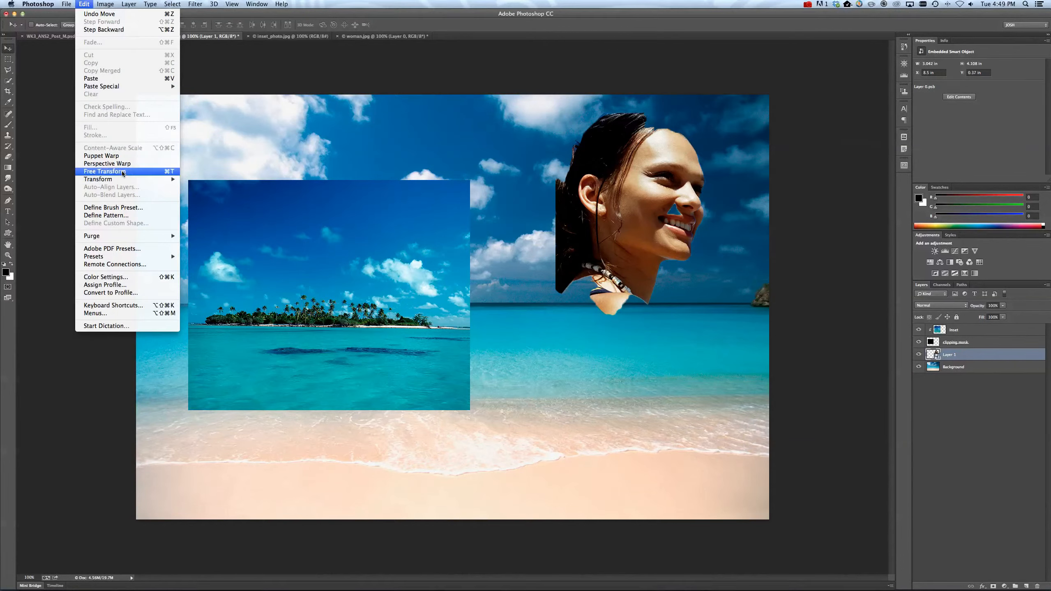
mouse_move(129, 183)
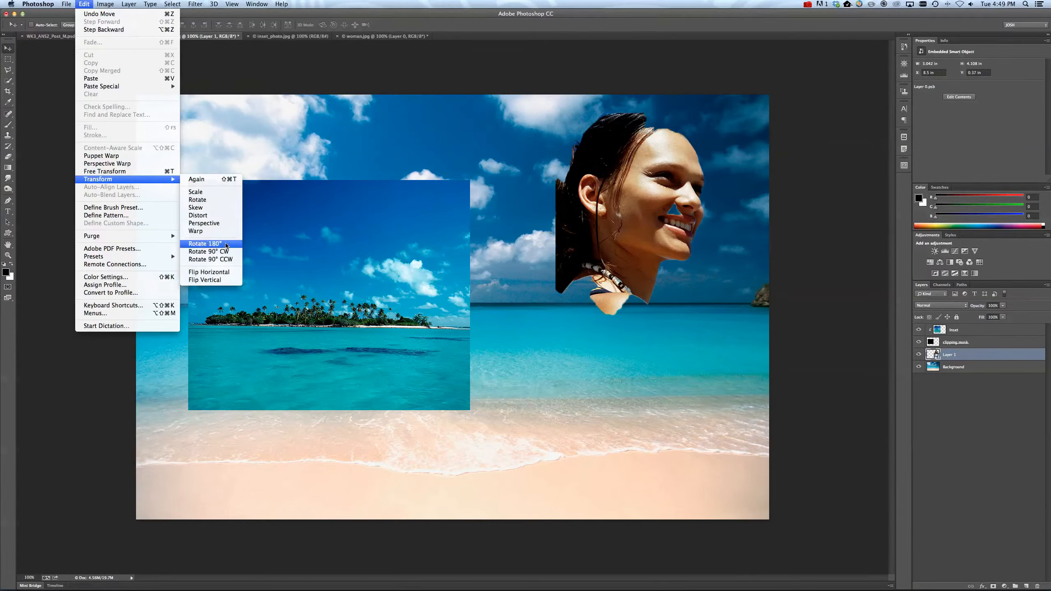
left_click(228, 273)
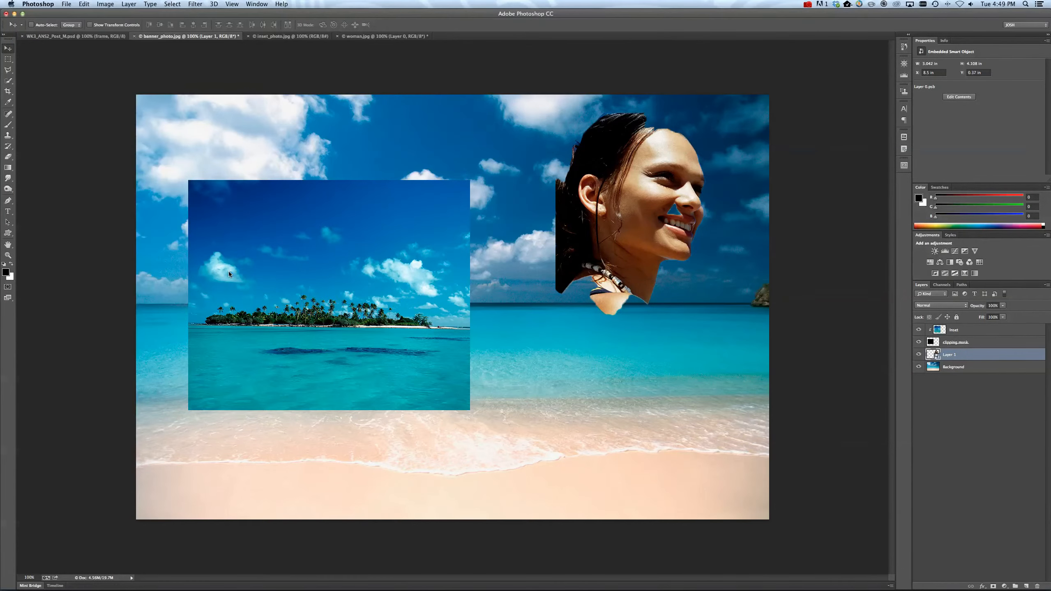
left_click_drag(638, 203, 633, 215)
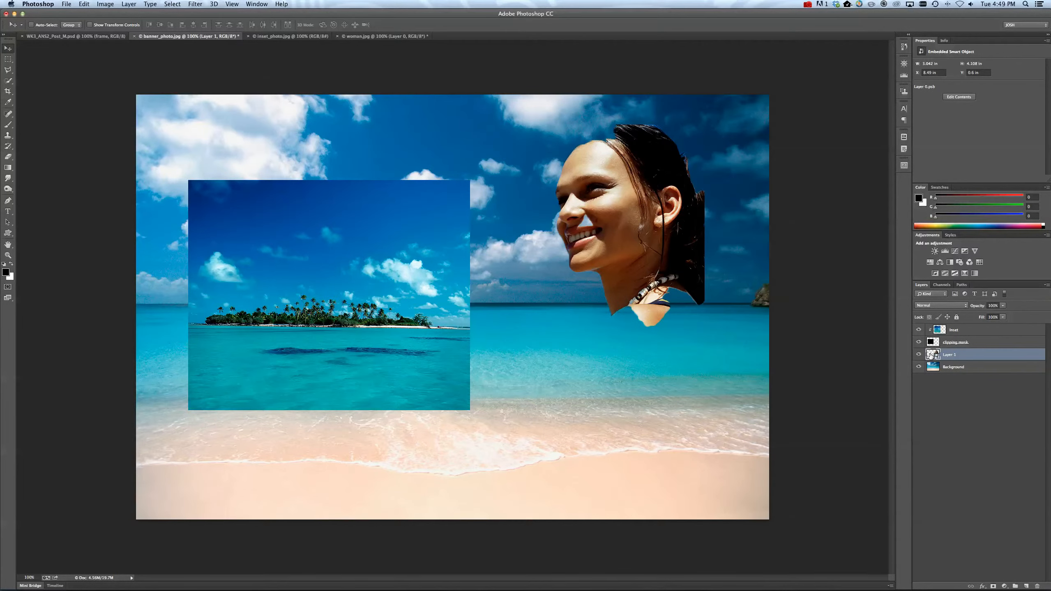
Open the woman Smart Object's contents for editing and delete its layer mask.
double_click(931, 355)
left_click(587, 235)
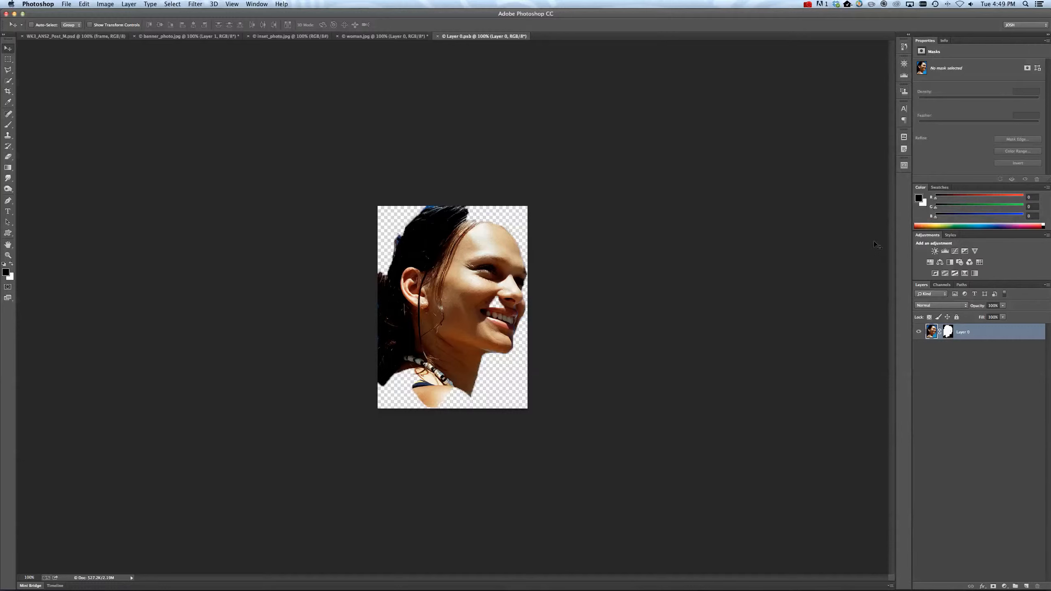
left_click(948, 332)
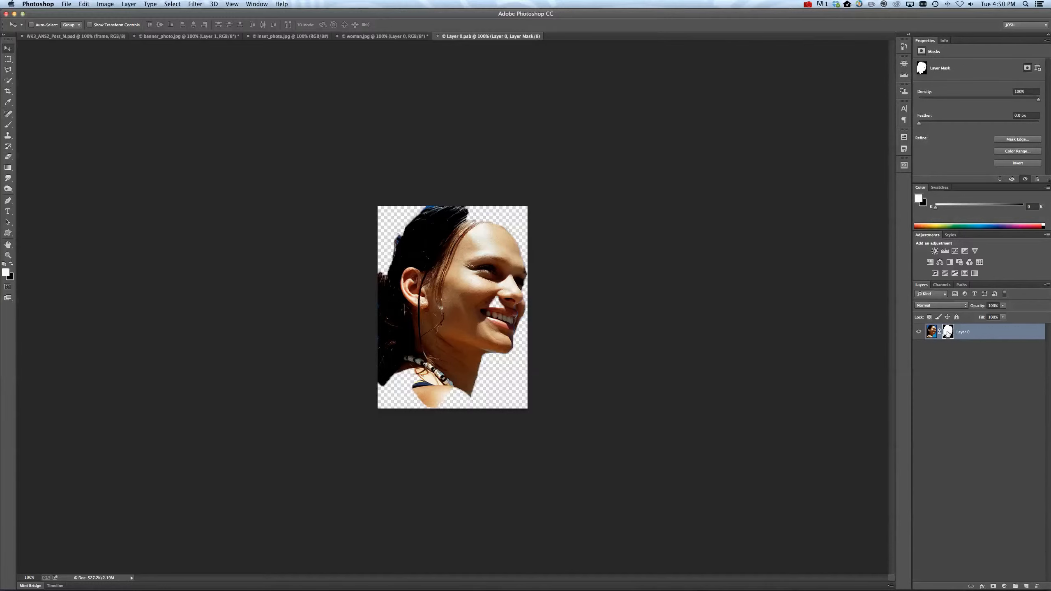
right_click(948, 331)
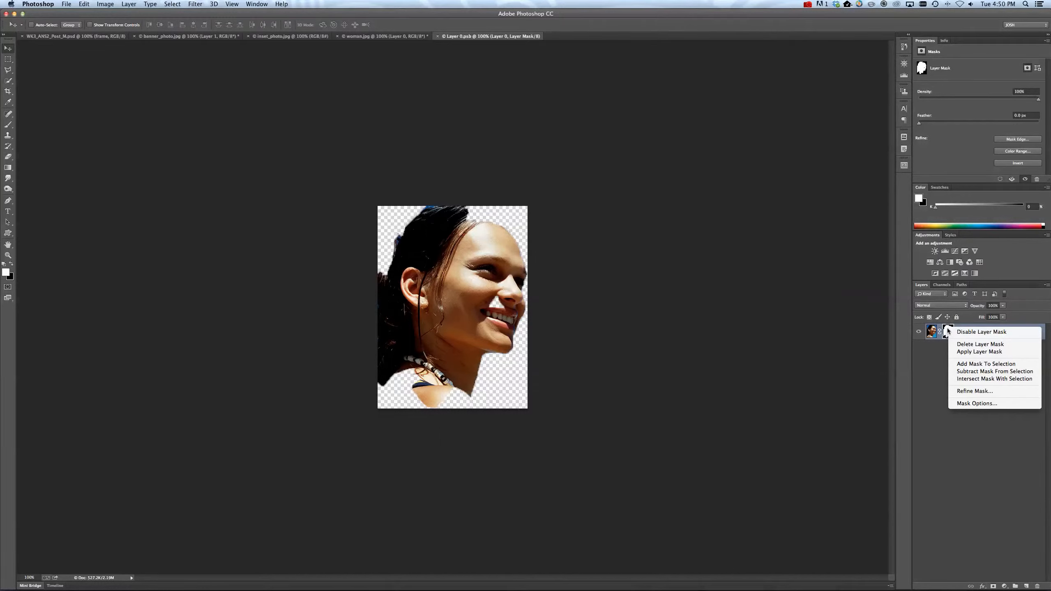
left_click(983, 346)
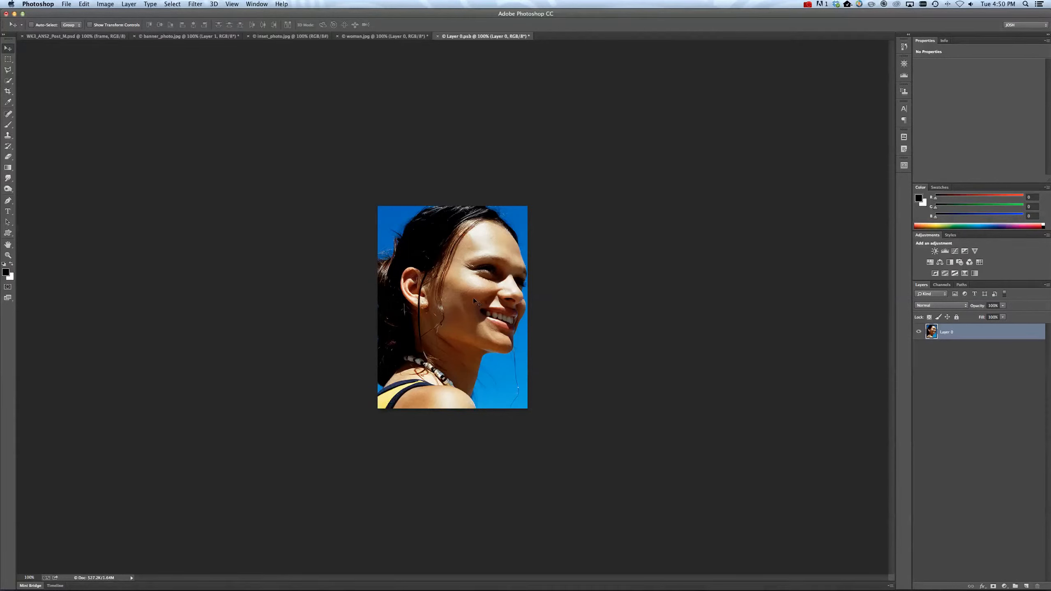
Select the woman's hair, face, neck and shoulder against the blue sky with the Quick Selection tool.
left_click(8, 114)
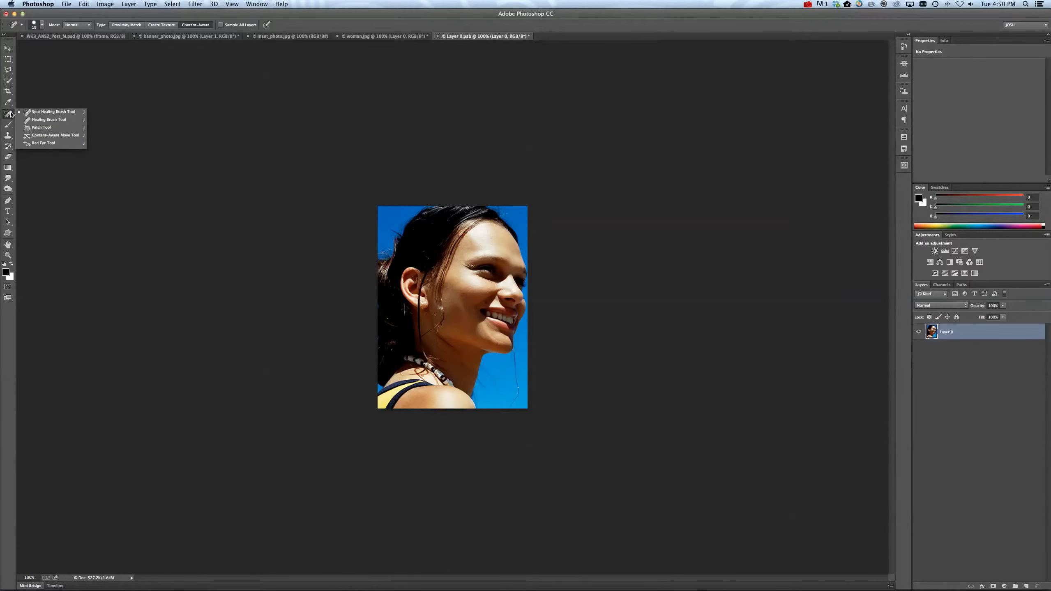
left_click(8, 80)
mouse_move(483, 321)
left_mouse_down()
mouse_move(456, 245)
mouse_move(450, 280)
mouse_move(451, 243)
mouse_move(445, 281)
mouse_move(422, 309)
mouse_move(422, 294)
mouse_move(406, 307)
mouse_move(393, 292)
mouse_move(400, 340)
mouse_move(425, 381)
left_mouse_up()
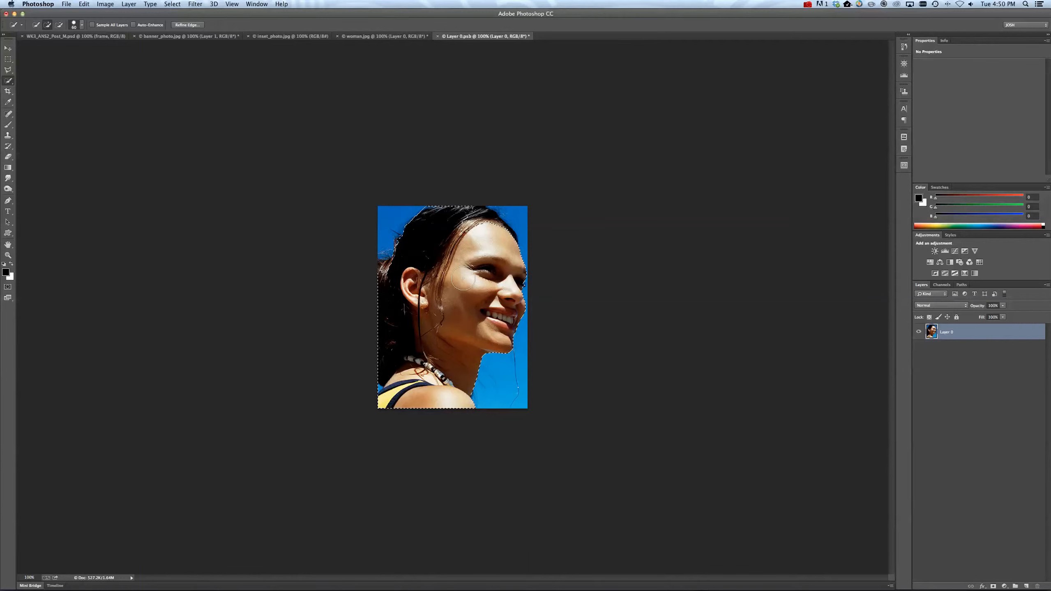
left_click_drag(475, 227, 488, 223)
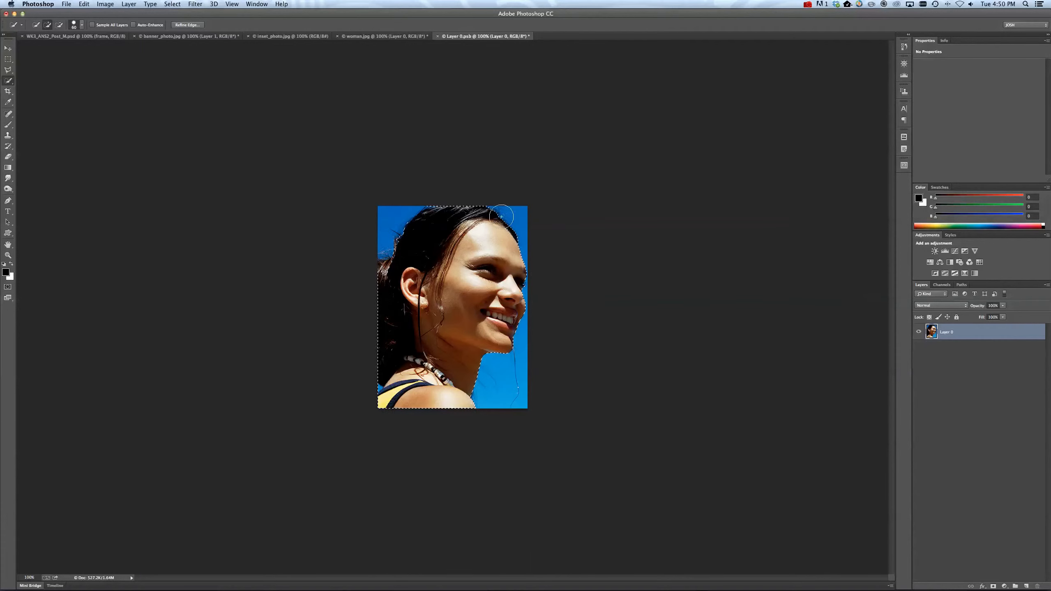
left_click(388, 271)
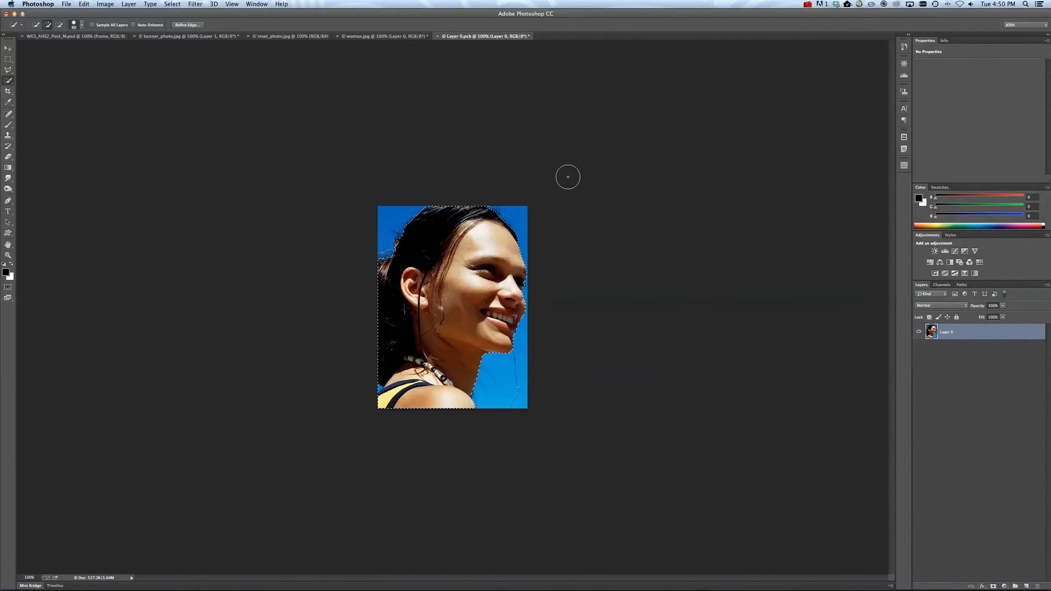
Try masking the layer with the current selection, and undo the added mask.
left_click(993, 587)
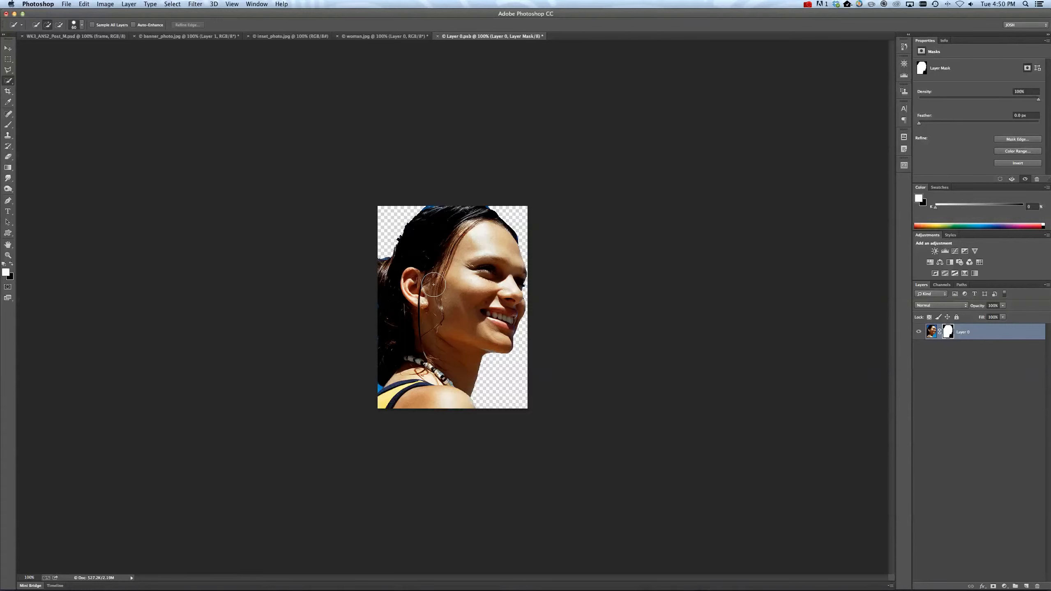
left_click(86, 4)
left_click(92, 15)
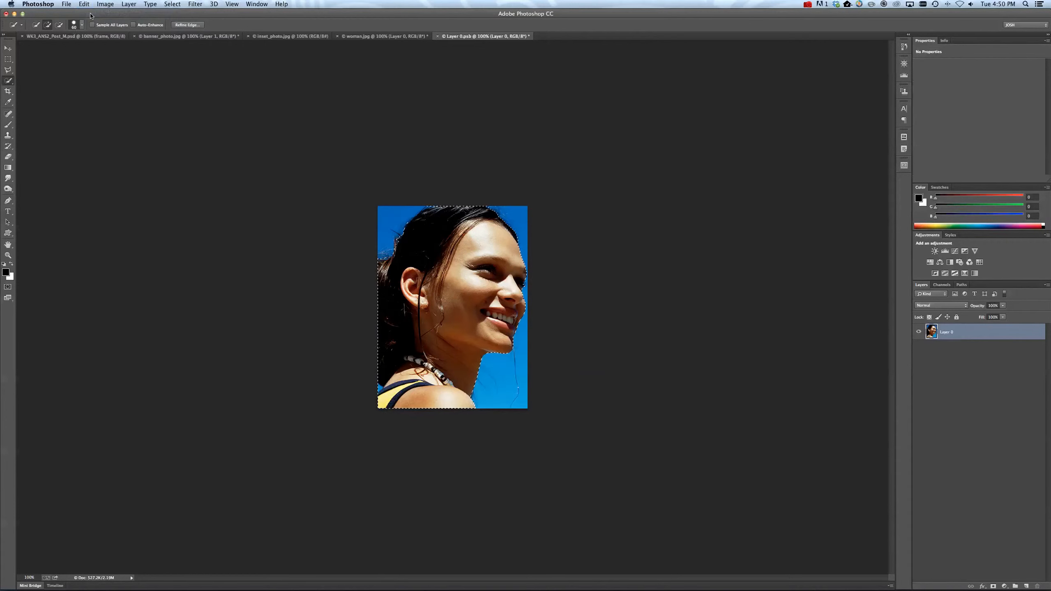
Start Refine Edge on the selection, enable Smart Radius and set the radius to 250 px.
left_click(187, 25)
left_click_drag(754, 172, 648, 149)
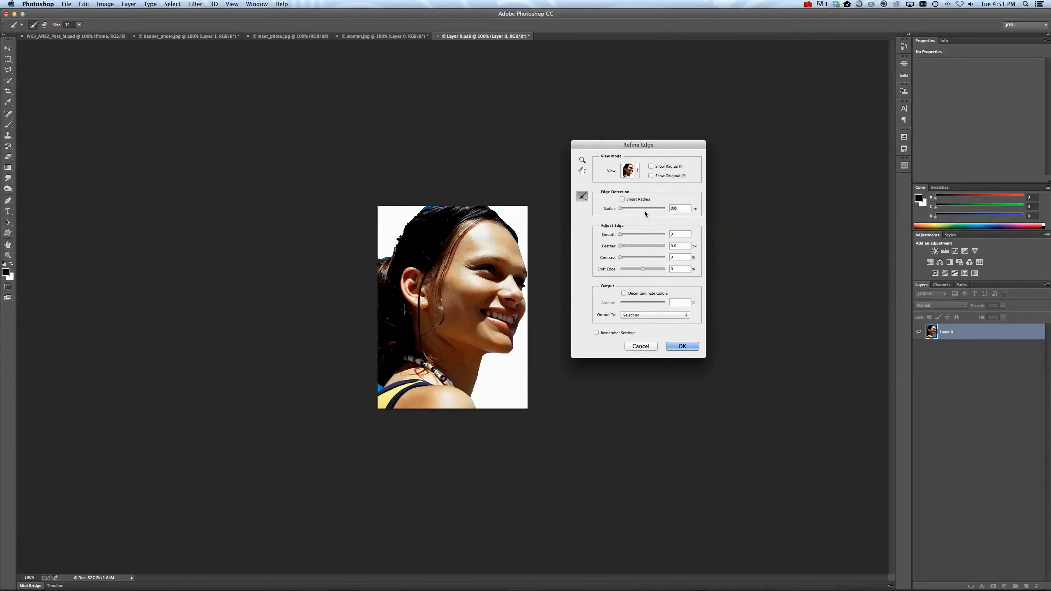
left_click(622, 200)
left_click_drag(621, 211, 678, 213)
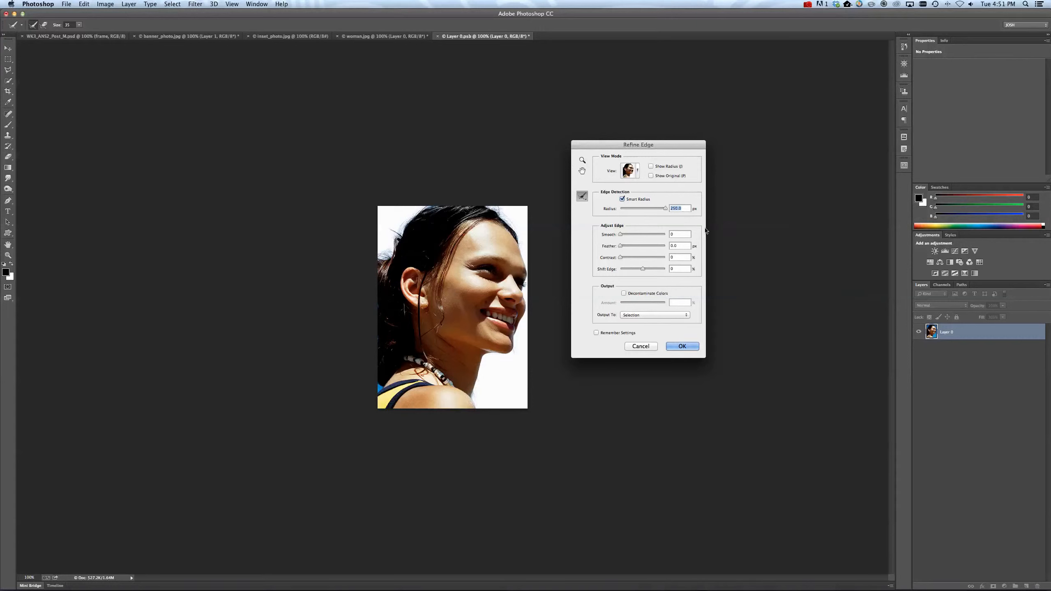
Enable Decontaminate Colors with an increased amount, and output the refined selection to a New Layer with Layer Mask.
left_click(624, 293)
left_click_drag(643, 303, 659, 303)
left_click_drag(658, 305, 659, 306)
left_click(651, 315)
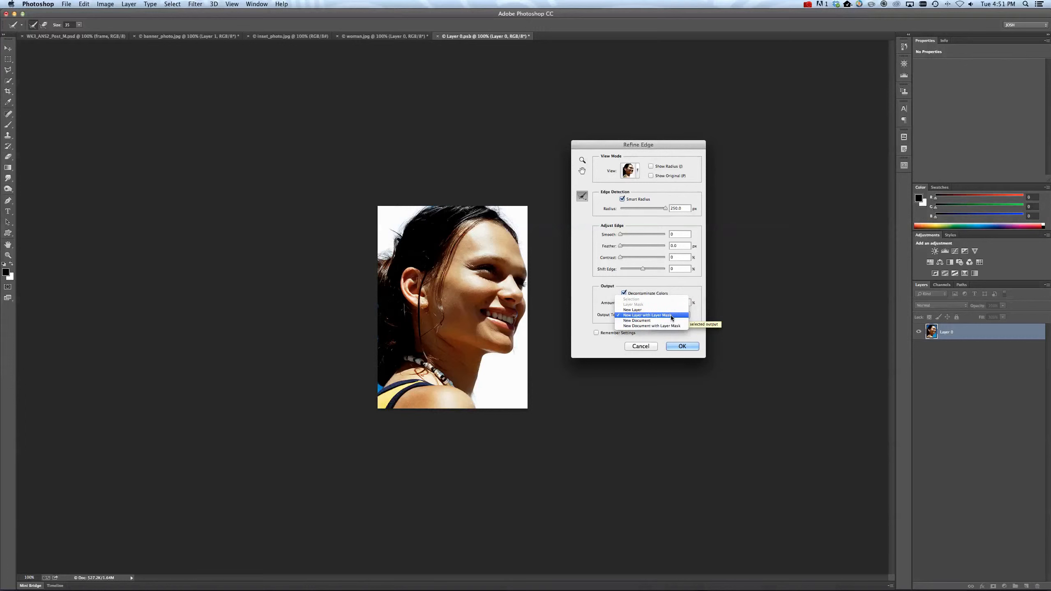
left_click(671, 316)
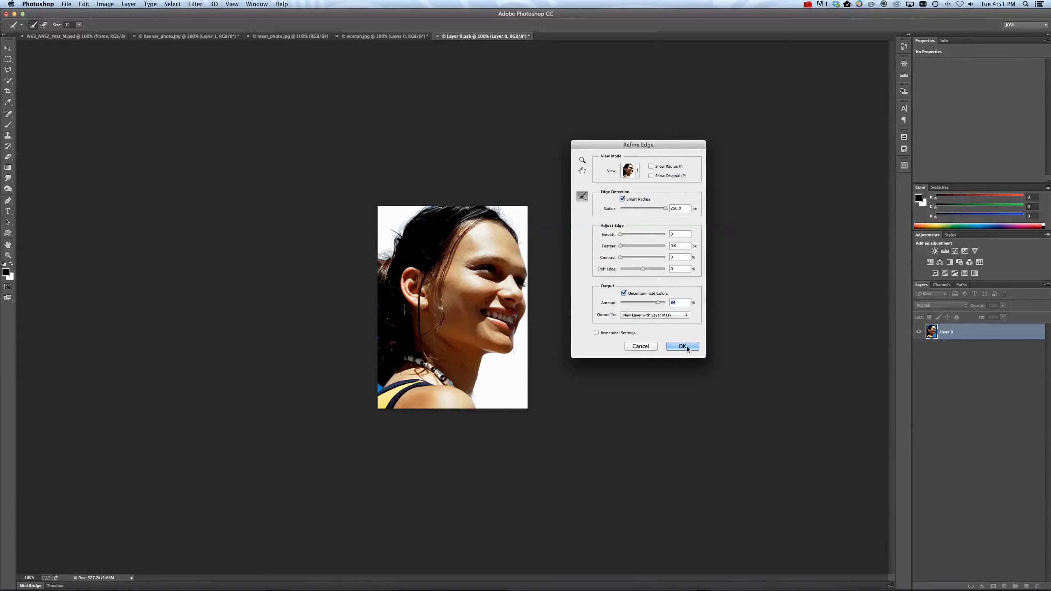
left_click(682, 346)
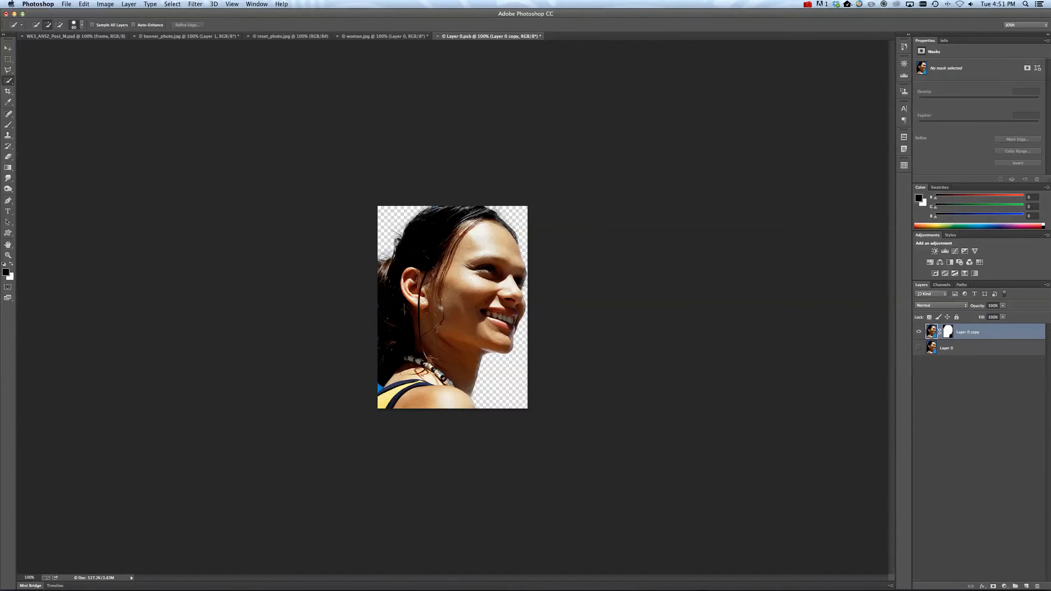
Compare the original Layer 0 by showing and hiding it, and delete it so only the masked copy remains.
left_click(954, 349)
left_click(918, 349)
left_click(919, 348)
left_click(1038, 585)
key("Return")
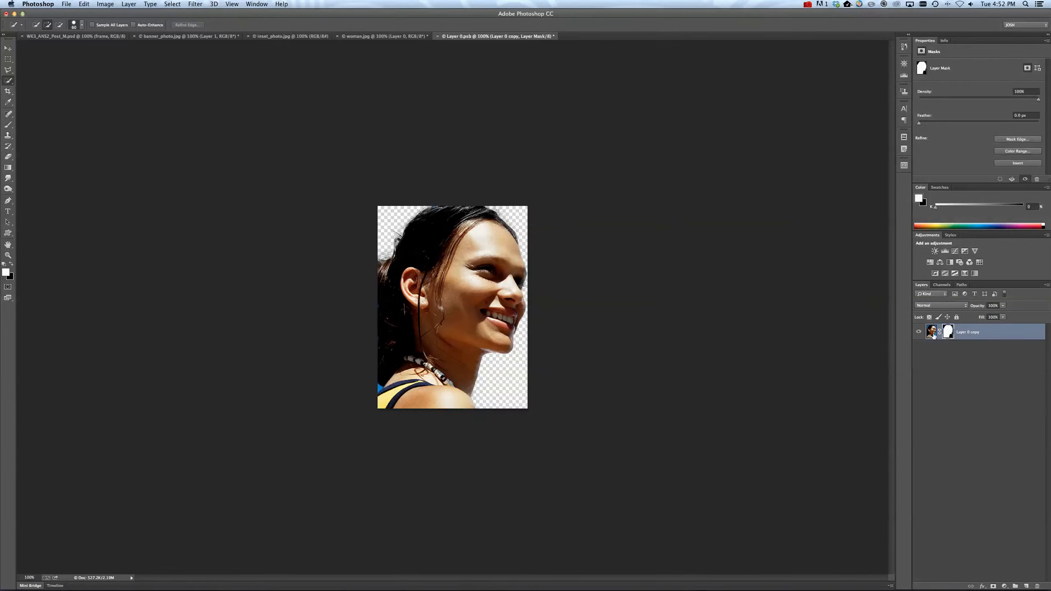
Paint black on the woman's layer mask with a smaller brush to hide blue remnants beside the shoulder, above the hair and along the hair's outer edge.
left_click(948, 332)
left_click(8, 255)
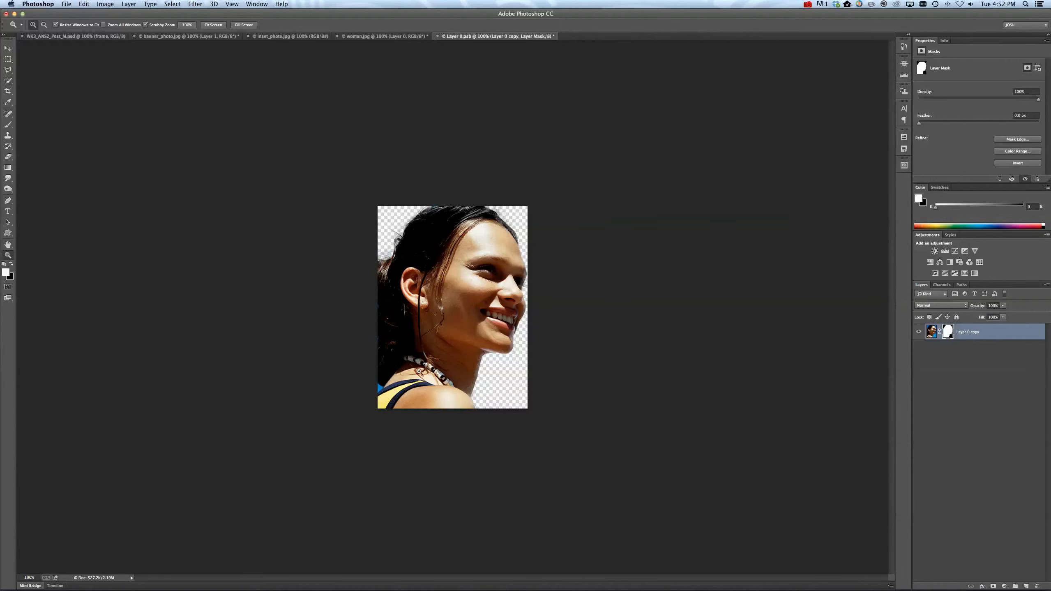
left_click(390, 367)
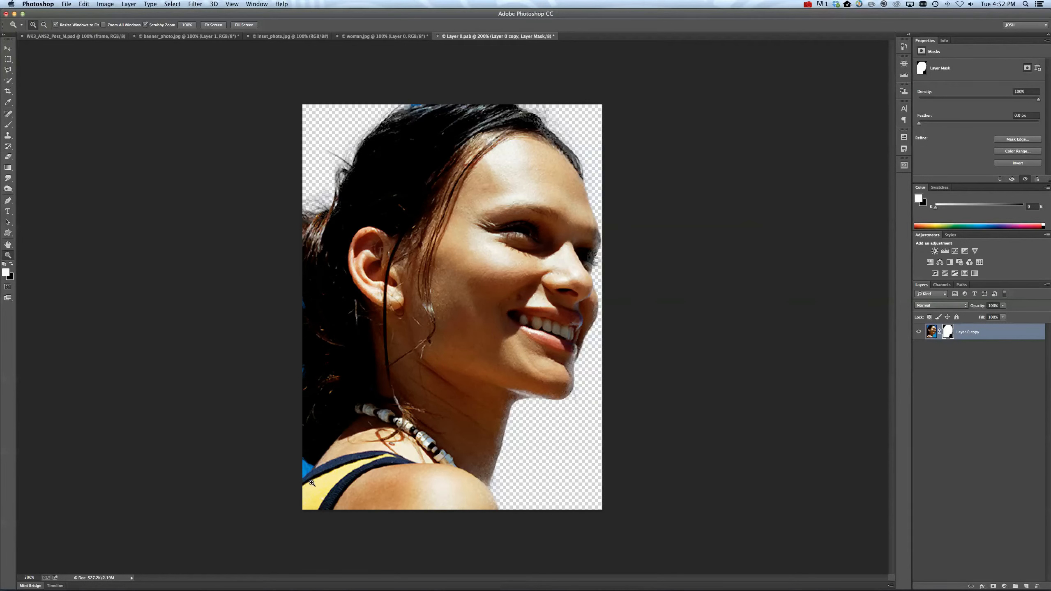
left_click(7, 126)
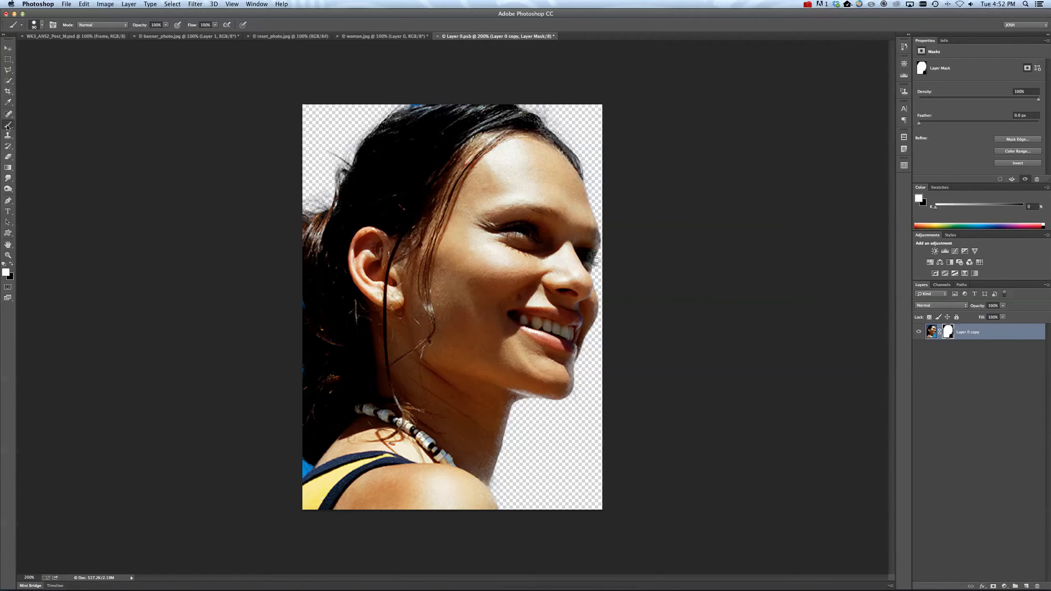
left_click(42, 122)
key("bracketleft")
key("bracketleft")
key("bracketleft")
key("bracketleft")
key("bracketleft")
key("bracketleft")
key("bracketleft")
key("bracketleft")
key("bracketleft")
left_click(12, 265)
left_click_drag(304, 468, 306, 466)
left_click_drag(419, 103, 398, 104)
left_click(301, 304)
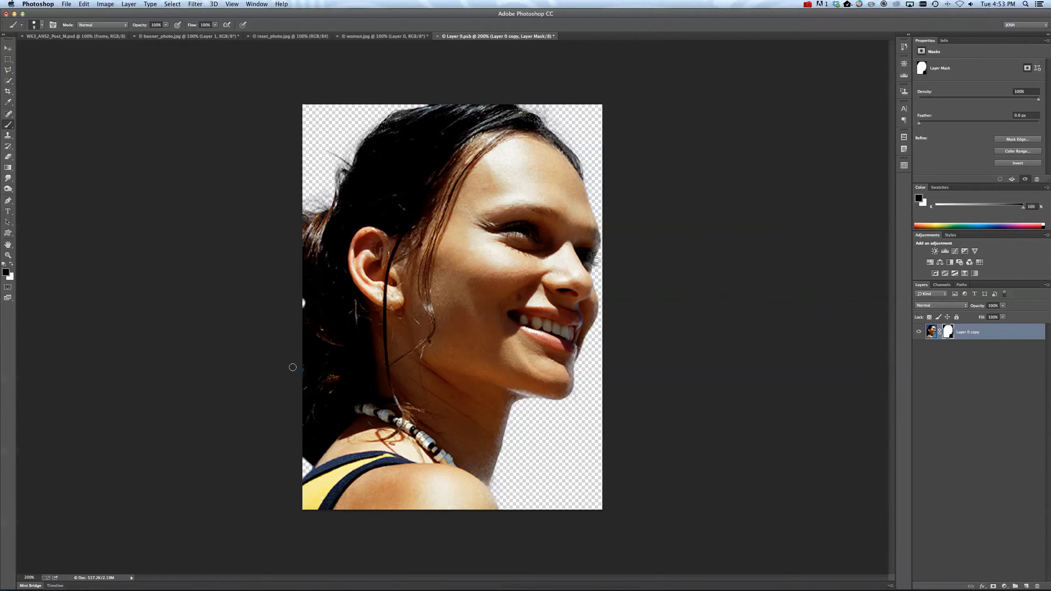
left_click_drag(301, 360, 305, 392)
Paint white on the mask to restore the hair along its outer edge, and undo the extra stroke by the shoulder.
left_click(11, 263)
mouse_move(316, 387)
left_mouse_down()
mouse_move(302, 348)
mouse_move(304, 372)
mouse_move(304, 283)
mouse_move(309, 302)
left_mouse_up()
left_click_drag(312, 468, 305, 464)
key("ctrl+z")
Try painting a black stroke across the face on the layer image instead of its mask, and undo it.
left_click(932, 332)
left_click(949, 332)
left_click(931, 332)
mouse_move(507, 242)
left_mouse_down()
mouse_move(498, 245)
mouse_move(553, 297)
left_mouse_up()
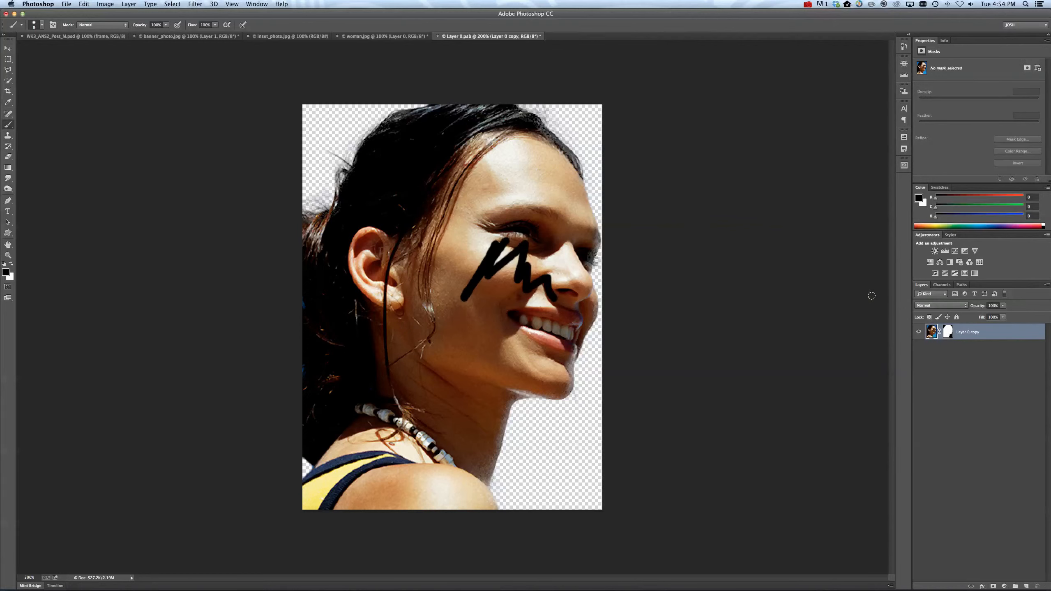
key("super+z")
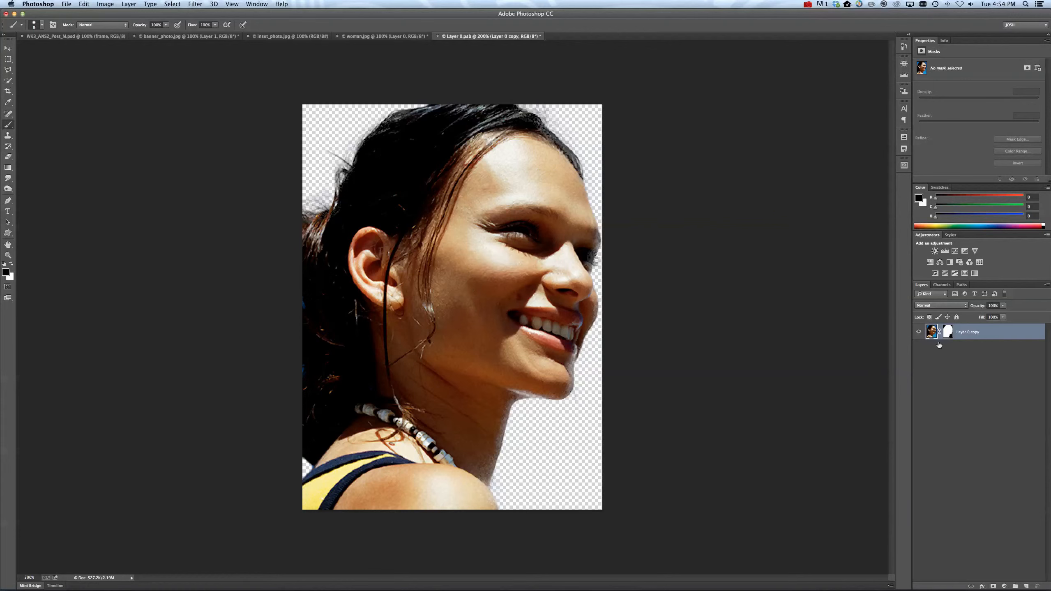
left_click(947, 332)
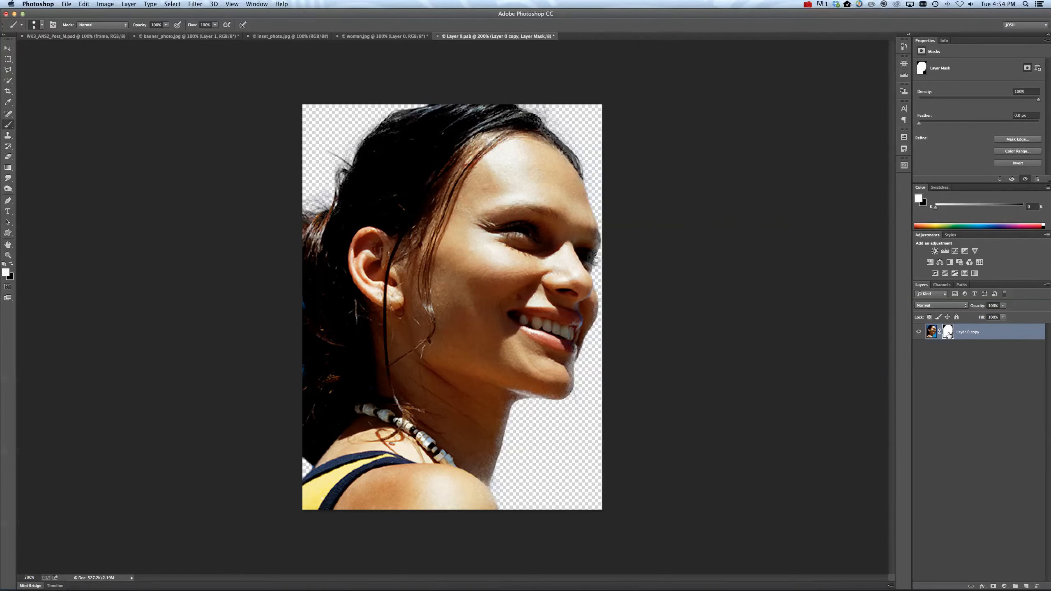
Close Layer 0.psb and save its changes to update the woman in the banner composite.
left_click(932, 332)
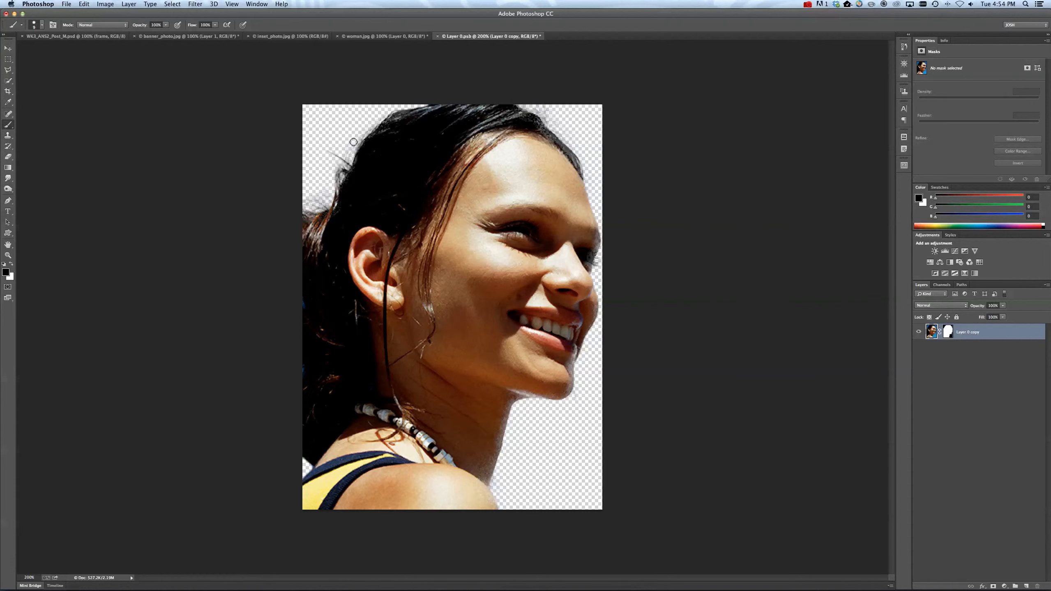
left_click(438, 36)
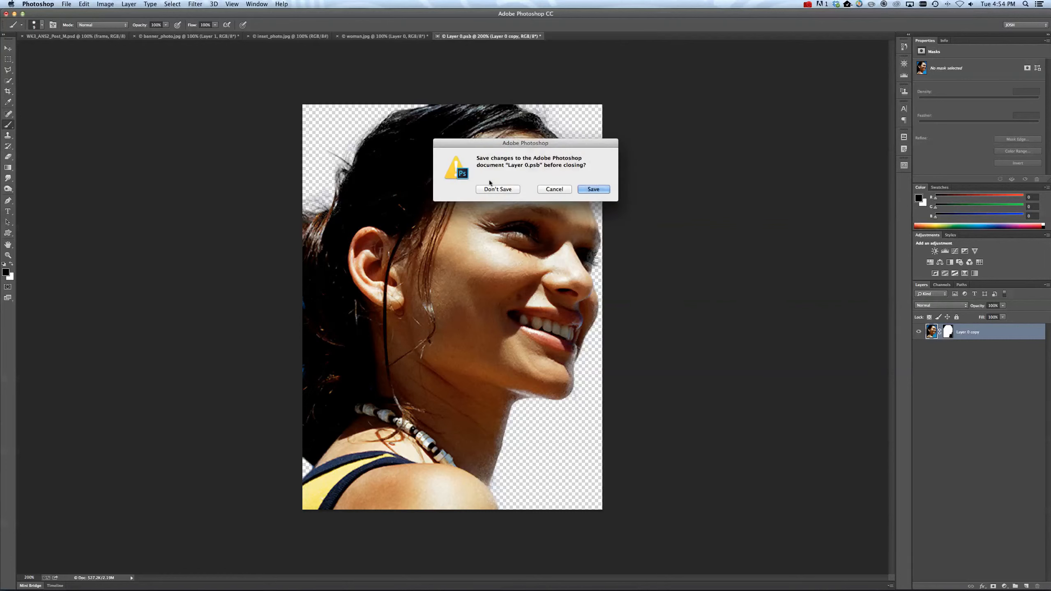
left_click(594, 189)
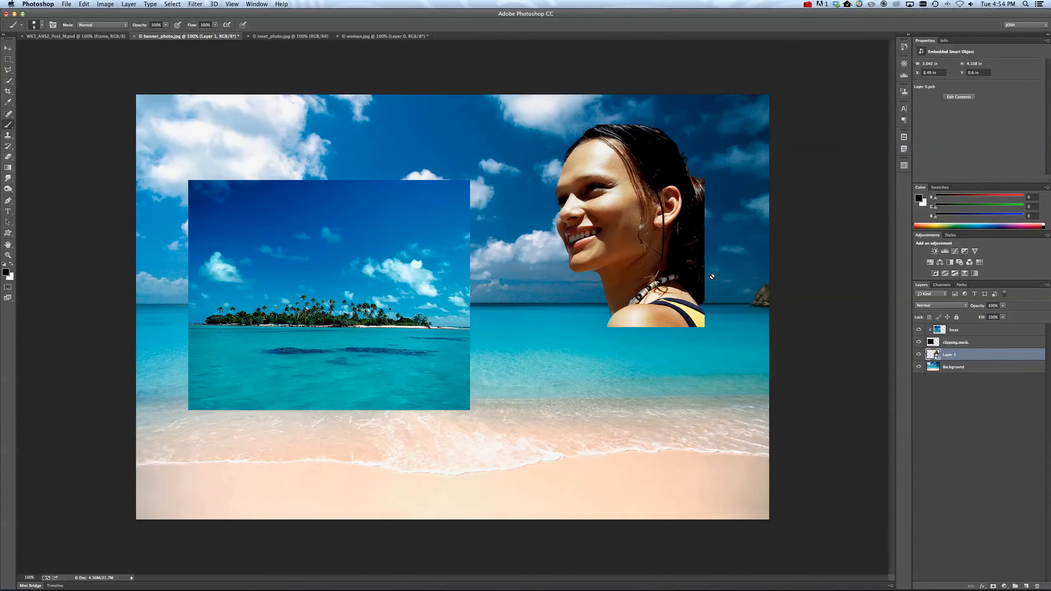
Try enlarging the woman Smart Object to about 6.4 by 8.6 in and moving her fully within the banner's height.
left_click(8, 50)
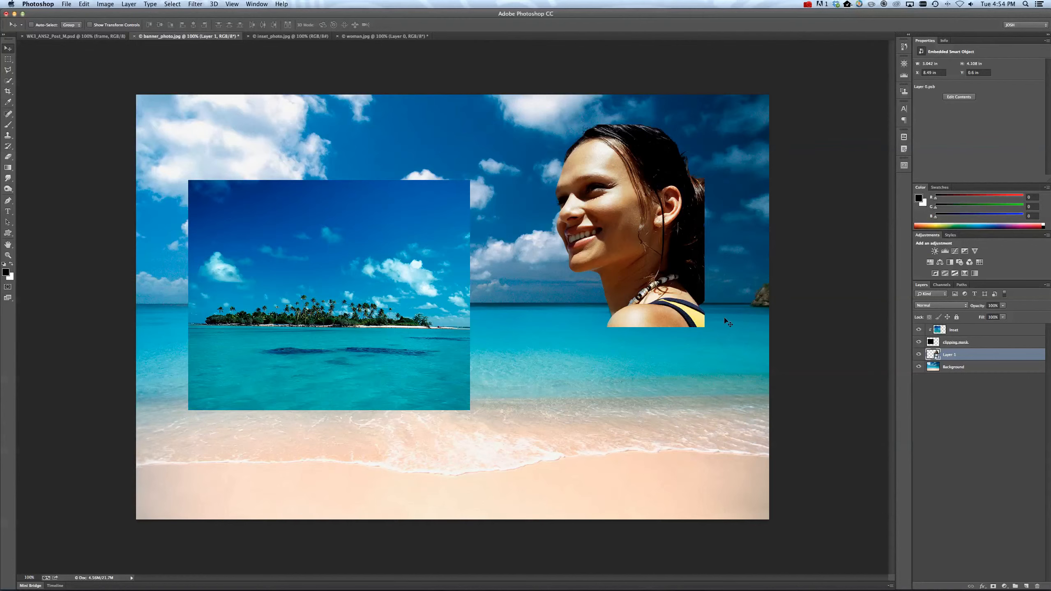
key("super+t")
left_click_drag(704, 327, 892, 536)
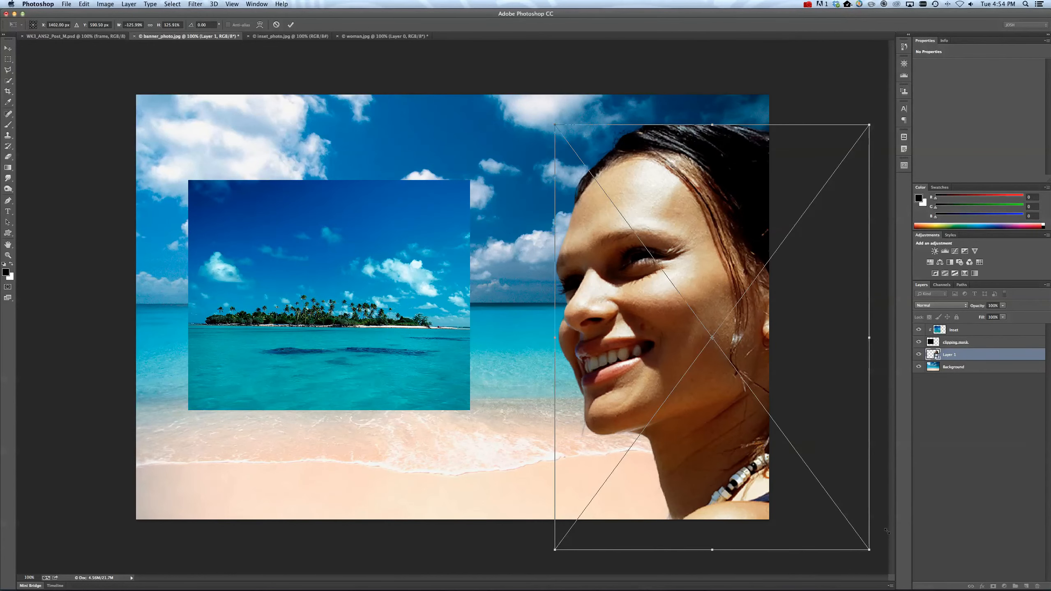
key("Return")
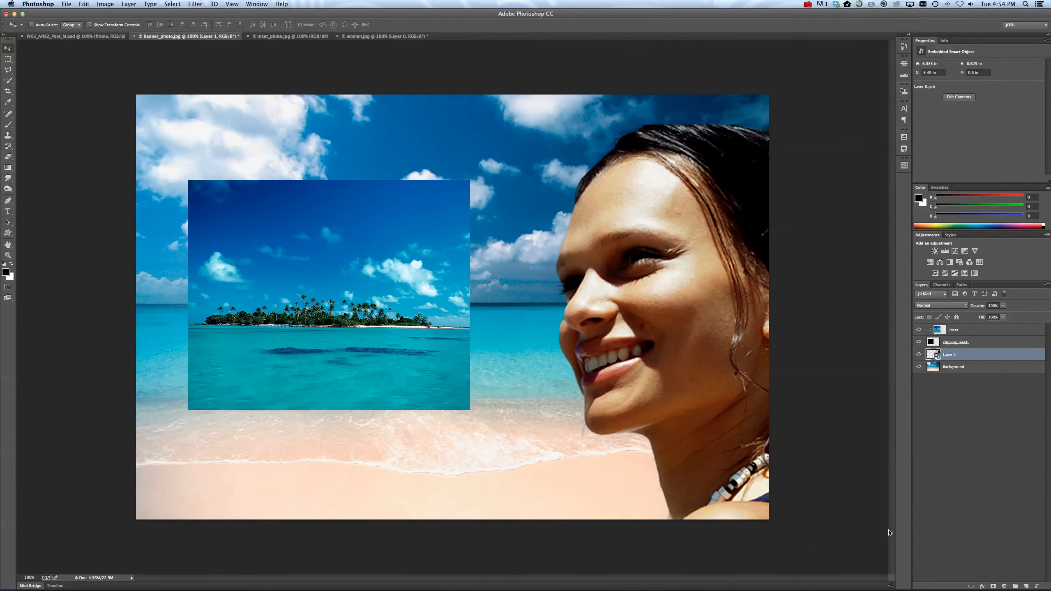
left_click_drag(741, 269, 691, 257)
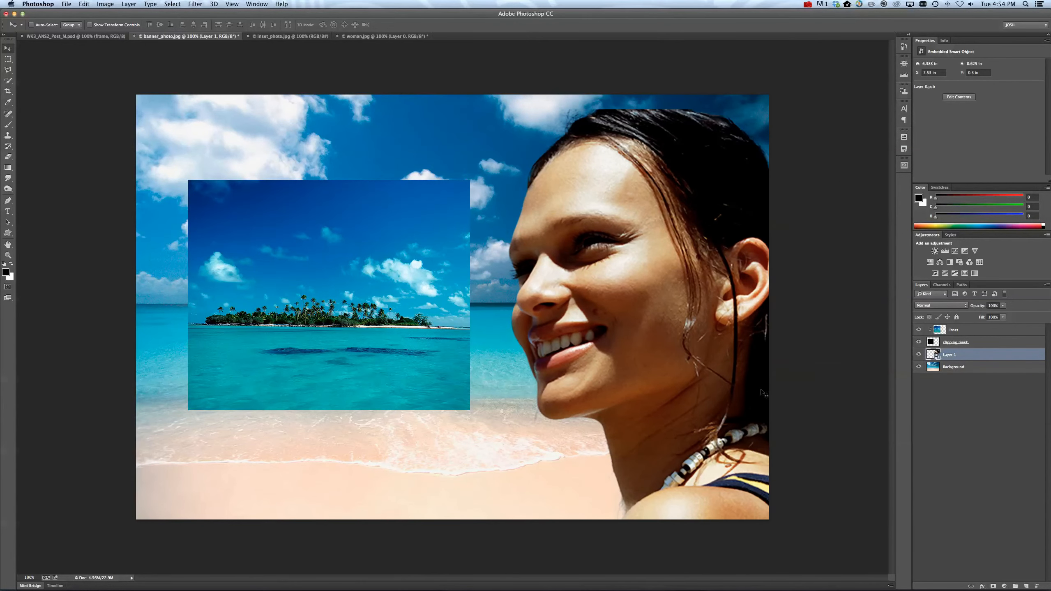
Try shrinking the woman Smart Object to about 20% of its original size.
key("super+t")
left_click_drag(824, 534, 583, 175)
key("Return")
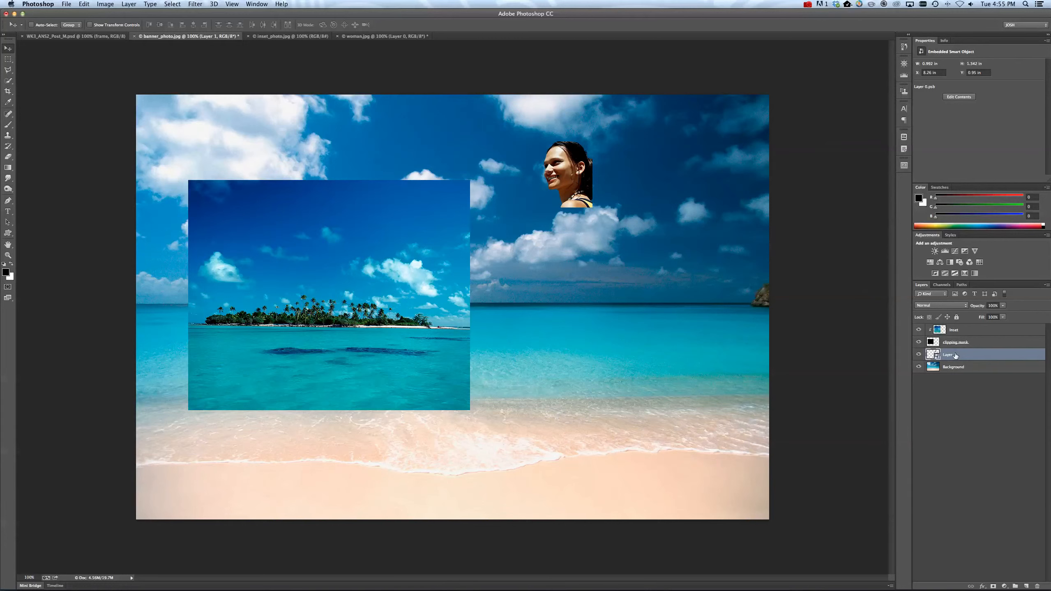
Scale the woman Smart Object to about 88% and place her in the banner's lower-right corner.
key("super+t")
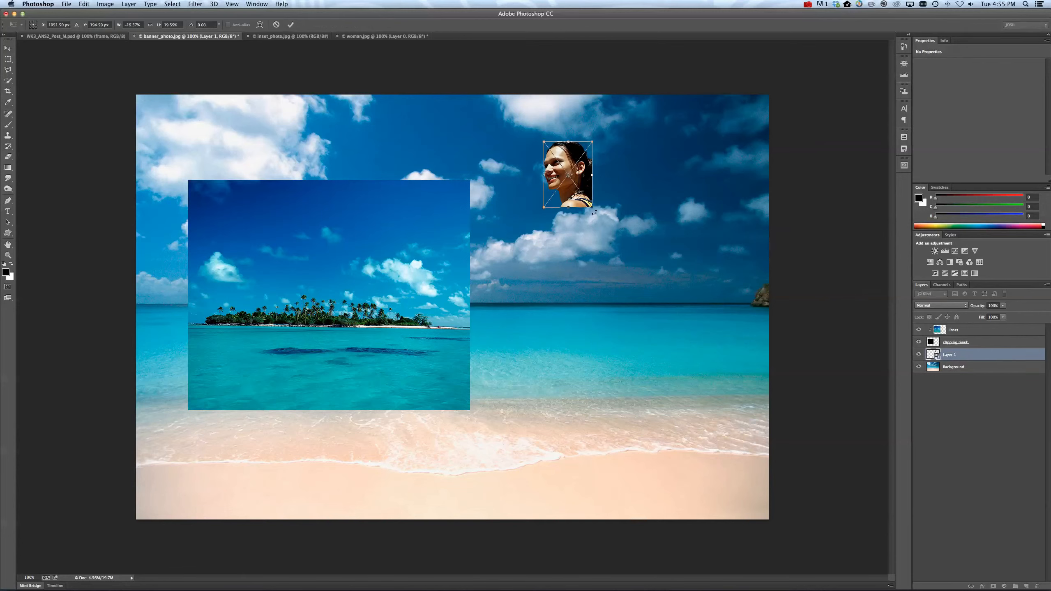
left_click_drag(593, 207, 767, 439)
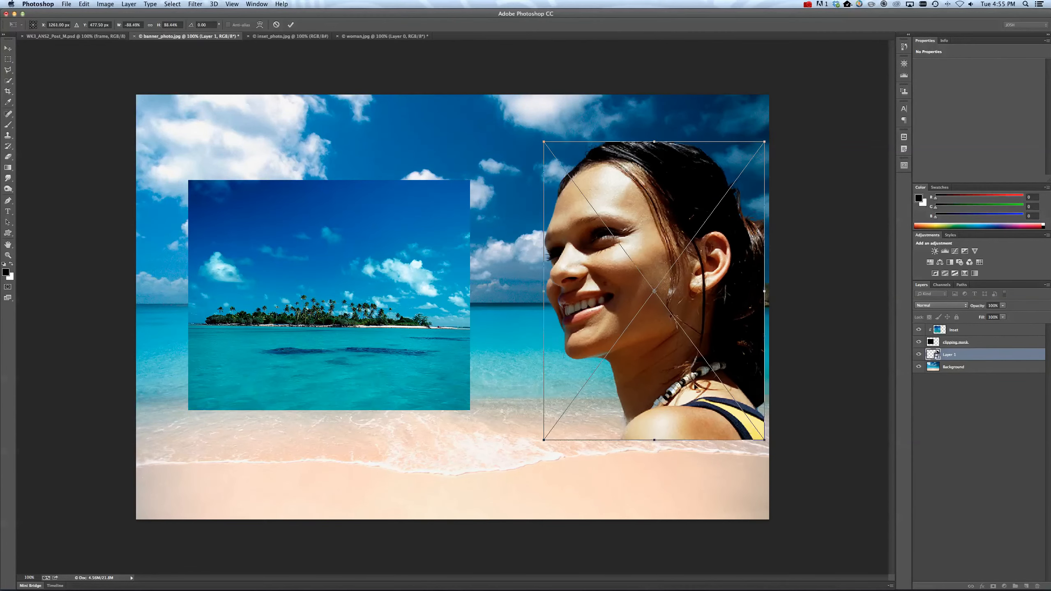
left_click_drag(699, 385, 667, 415)
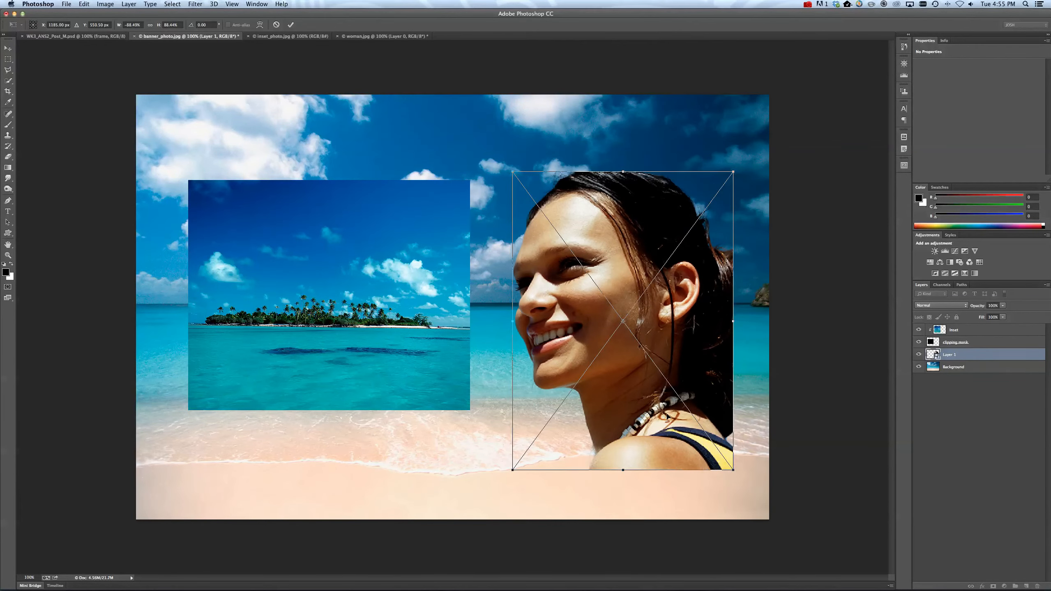
key("Return")
left_click_drag(679, 376, 723, 431)
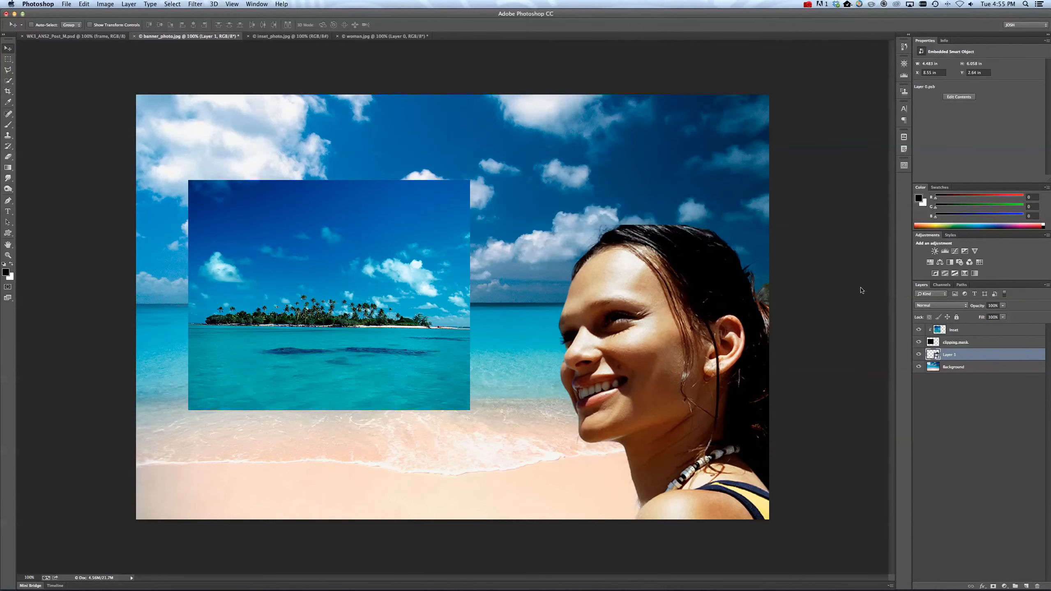
Add a Hue/Saturation adjustment layer above the Background with a slightly negative hue, saturation +59 and lightness +18.
left_click(972, 372)
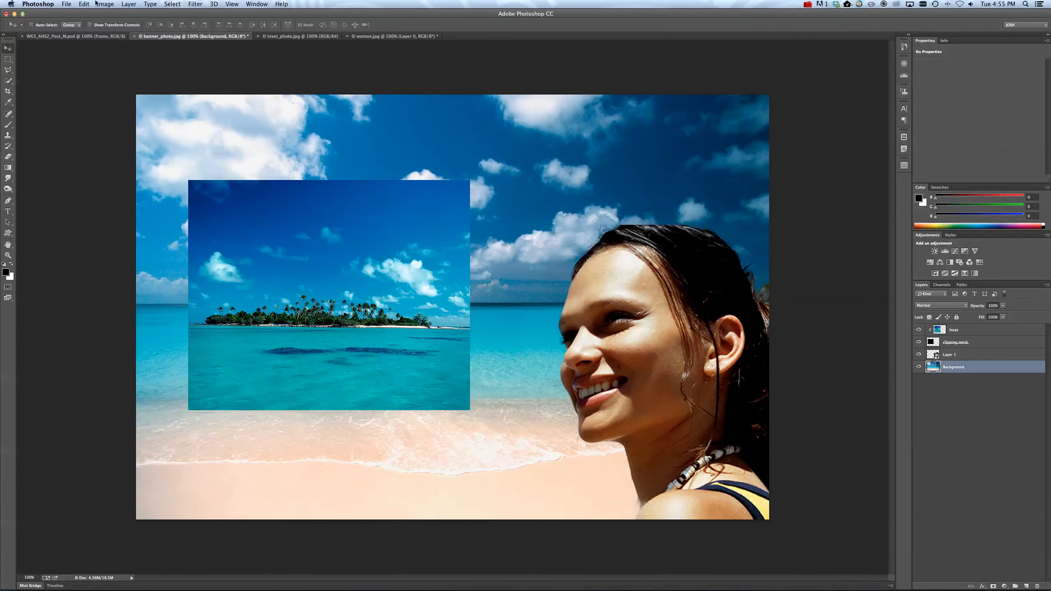
left_click(104, 4)
mouse_move(124, 26)
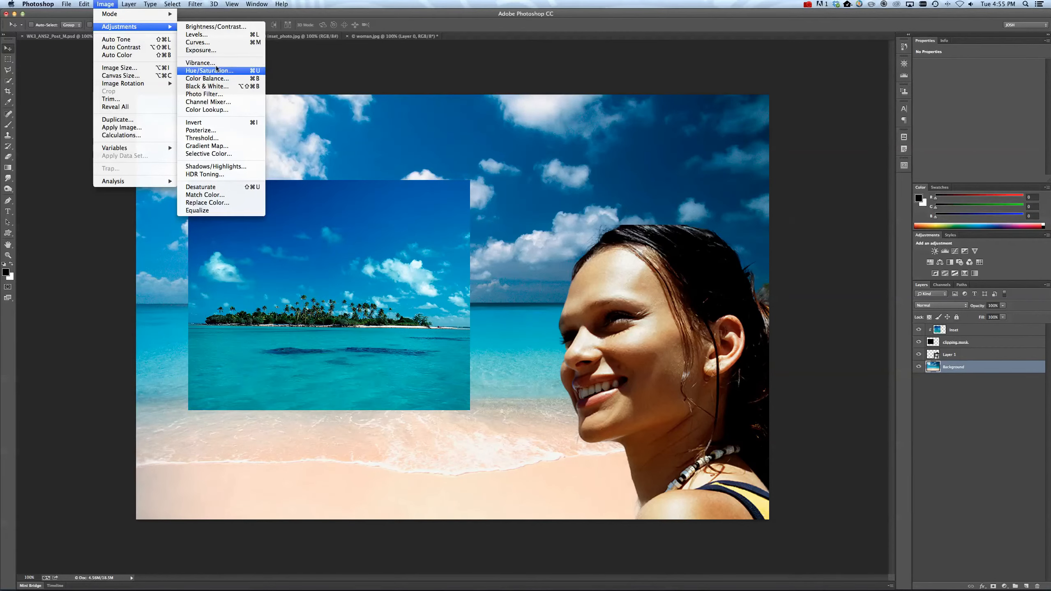
left_click(106, 5)
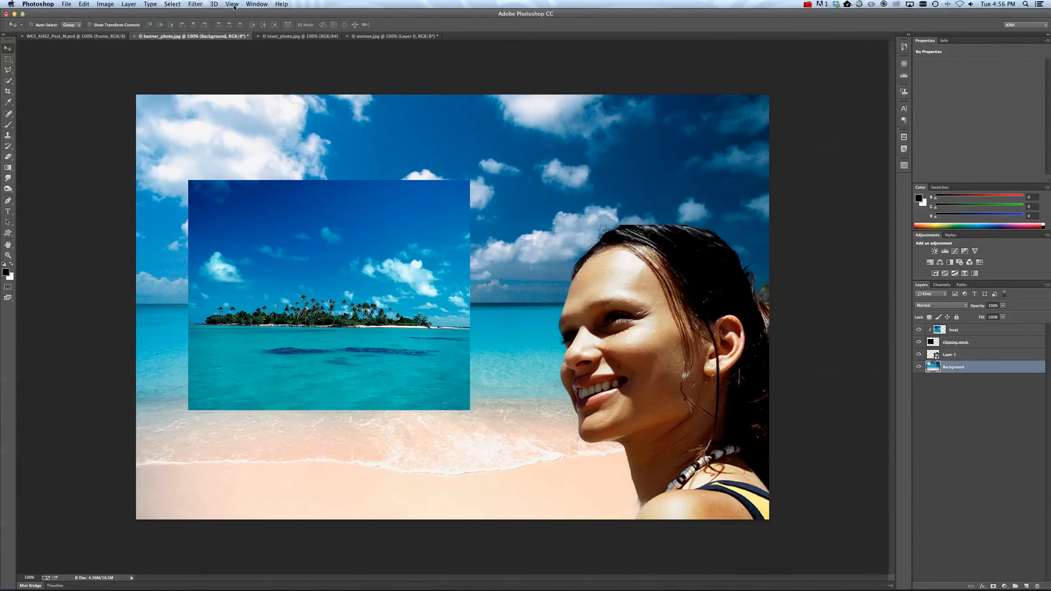
left_click(257, 4)
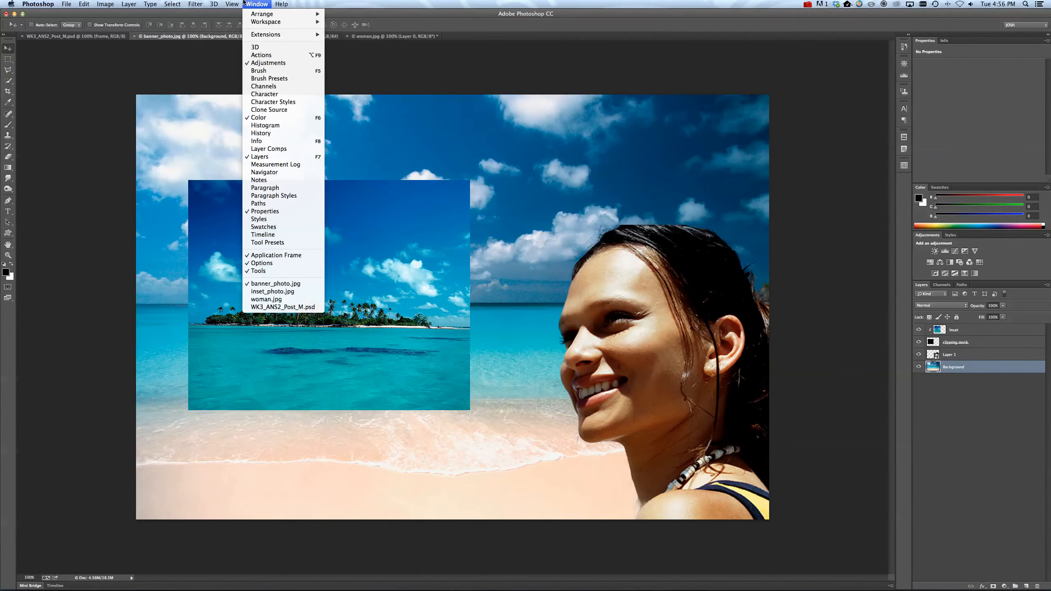
left_click(892, 313)
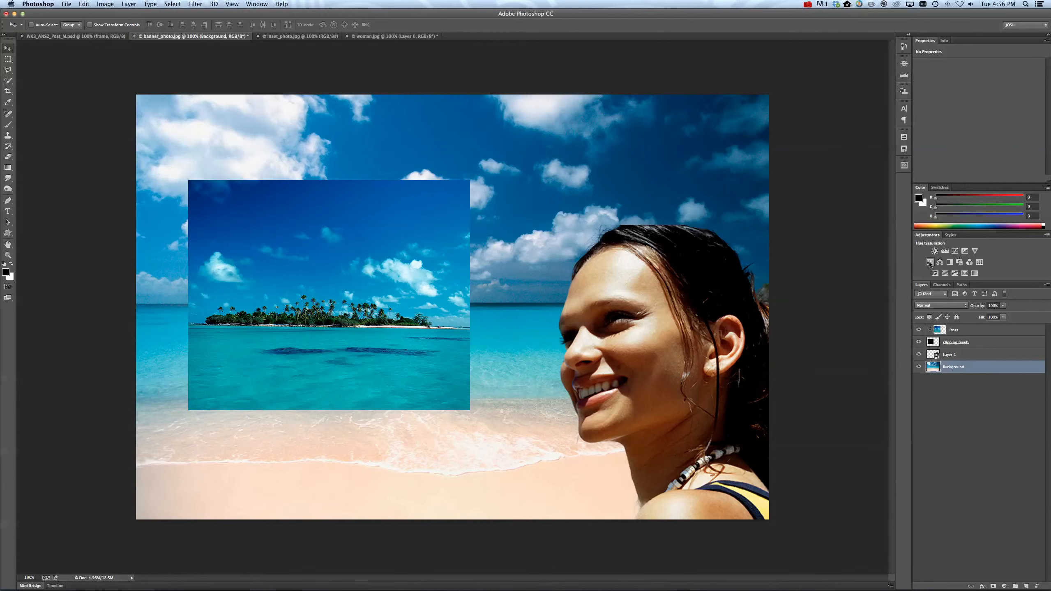
left_click(931, 262)
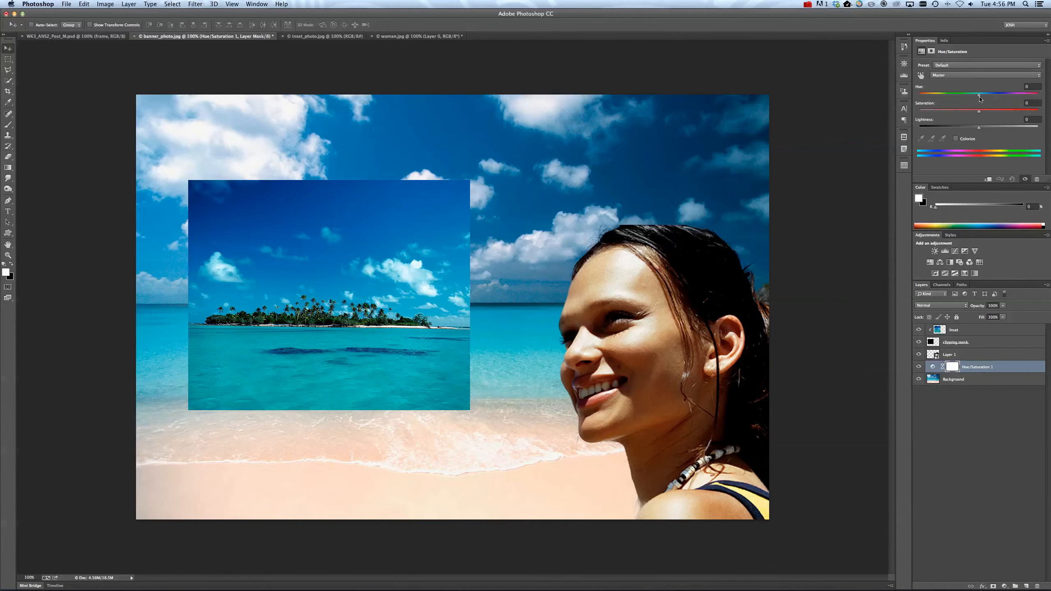
mouse_move(982, 113)
left_mouse_down()
mouse_move(1017, 117)
mouse_move(958, 129)
mouse_move(990, 130)
mouse_move(973, 96)
left_mouse_up()
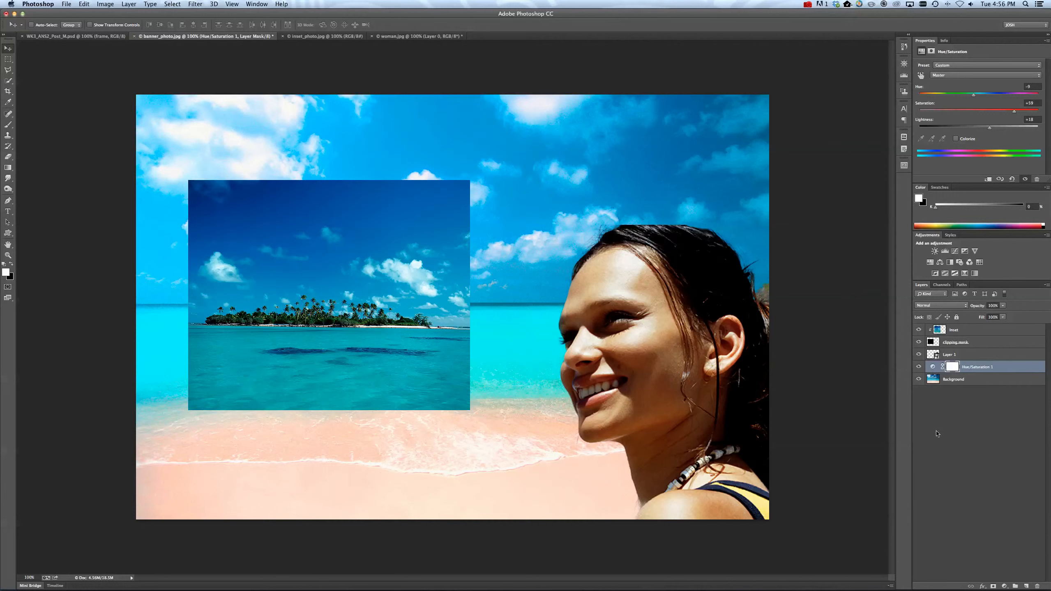
Try the Hue/Saturation layer at the top of the stack, return it above the Background and clip it to that layer.
left_click_drag(982, 368, 946, 326)
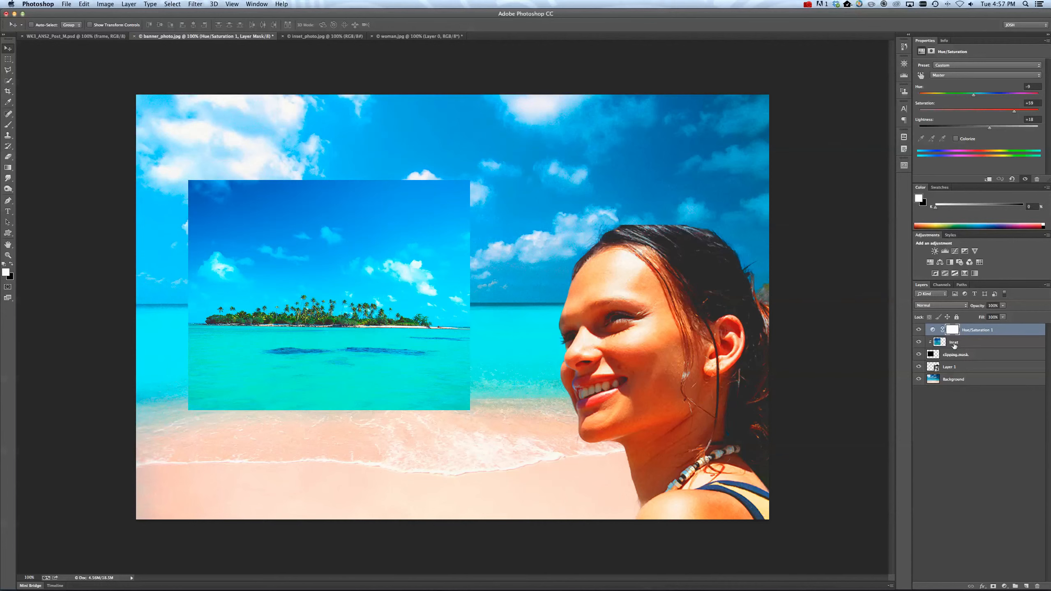
left_click_drag(980, 330, 981, 370)
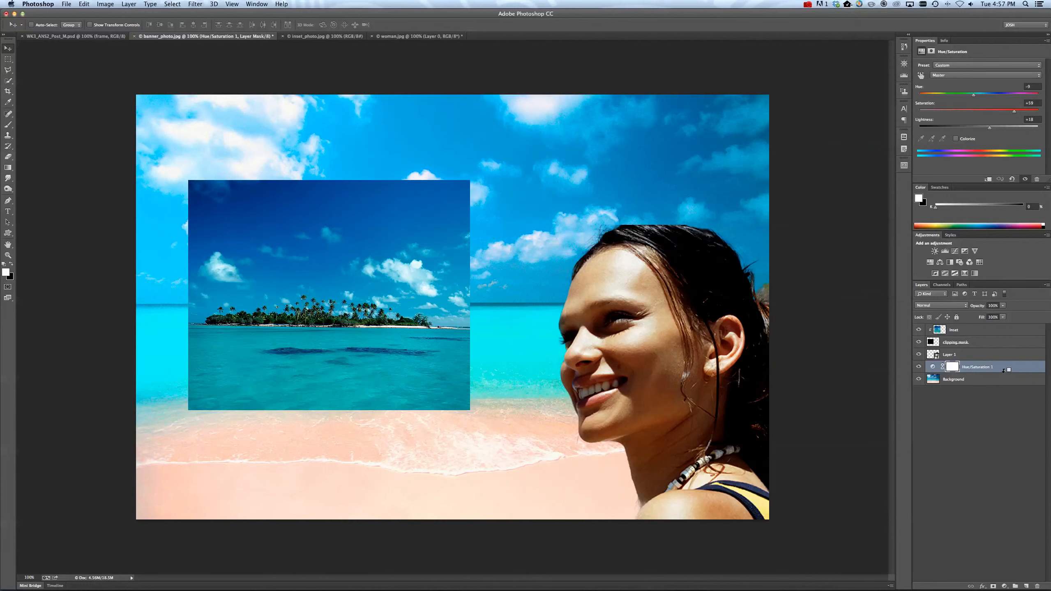
left_click(1003, 370, "alt")
Add a Brightness/Contrast adjustment clipped with the Inset layer, with brightness -21 and contrast 100.
left_click(963, 331)
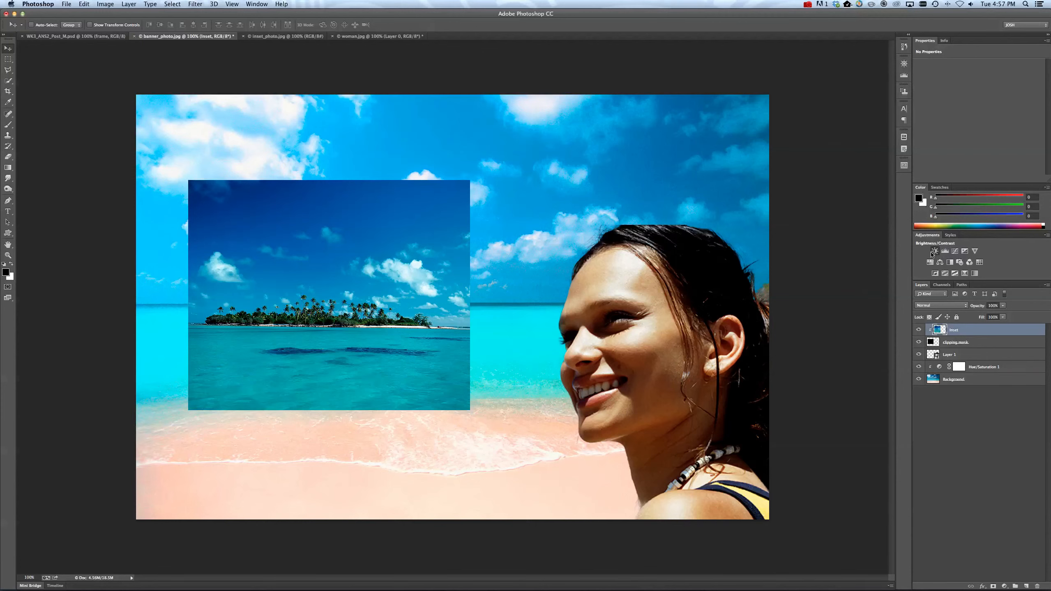
left_click(935, 250)
left_click_drag(979, 101, 1024, 109)
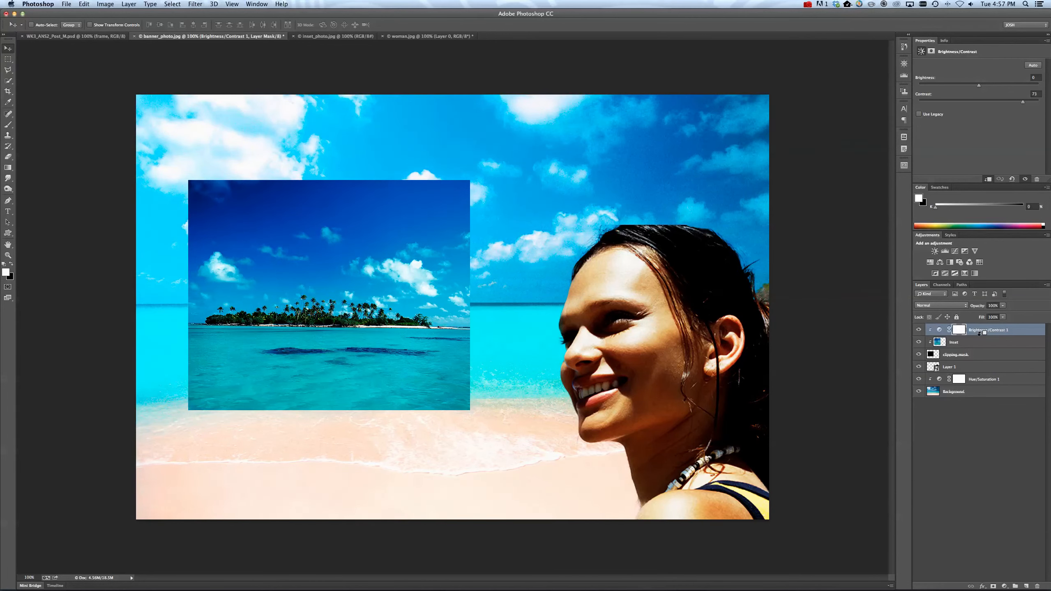
left_click(982, 332, "alt")
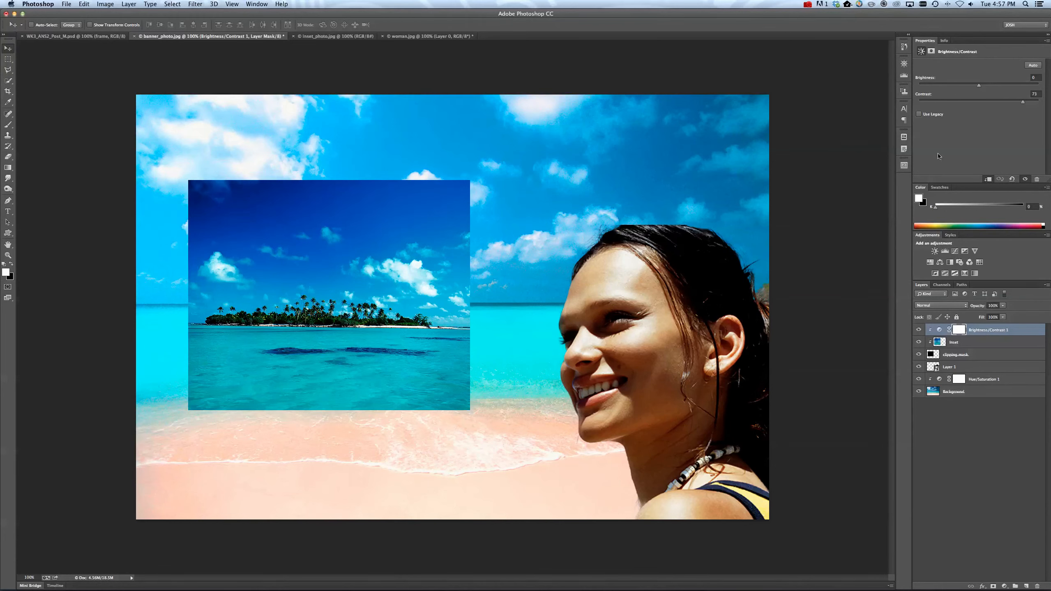
left_click_drag(1006, 102, 1040, 101)
left_click_drag(980, 85, 971, 89)
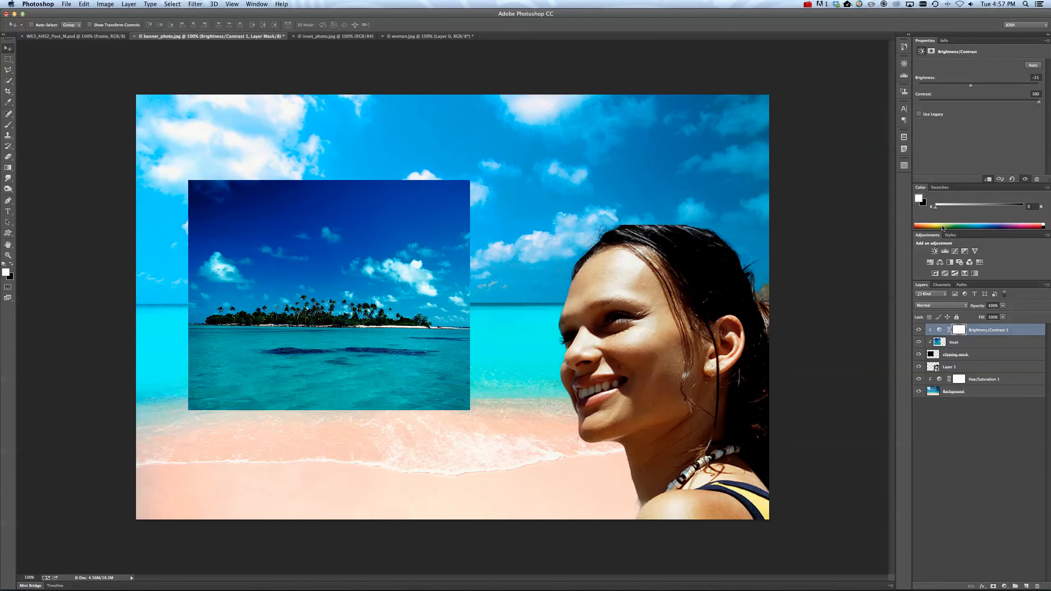
left_click(974, 344)
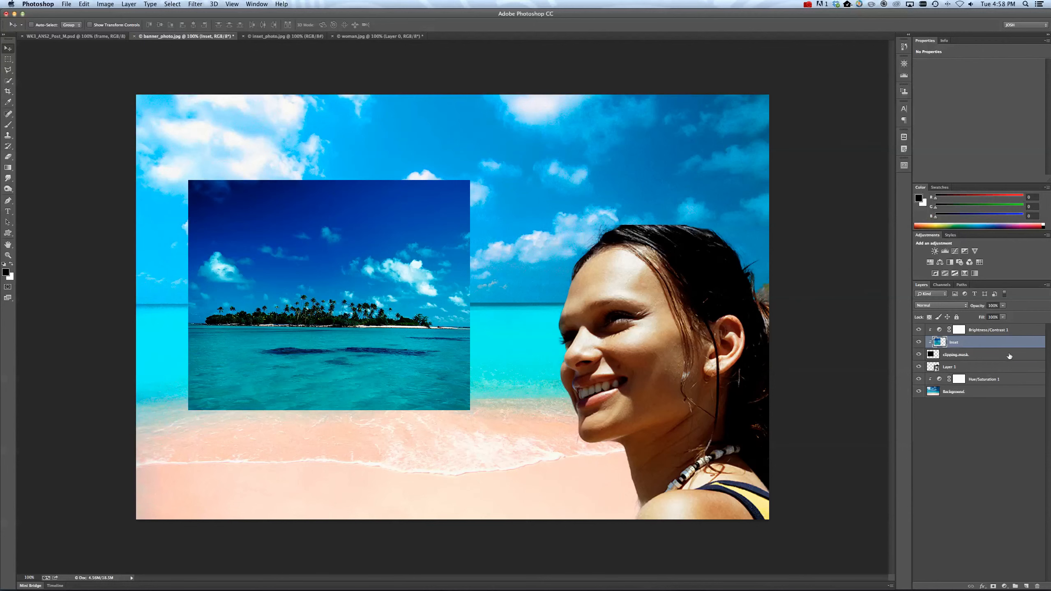
left_click(953, 357)
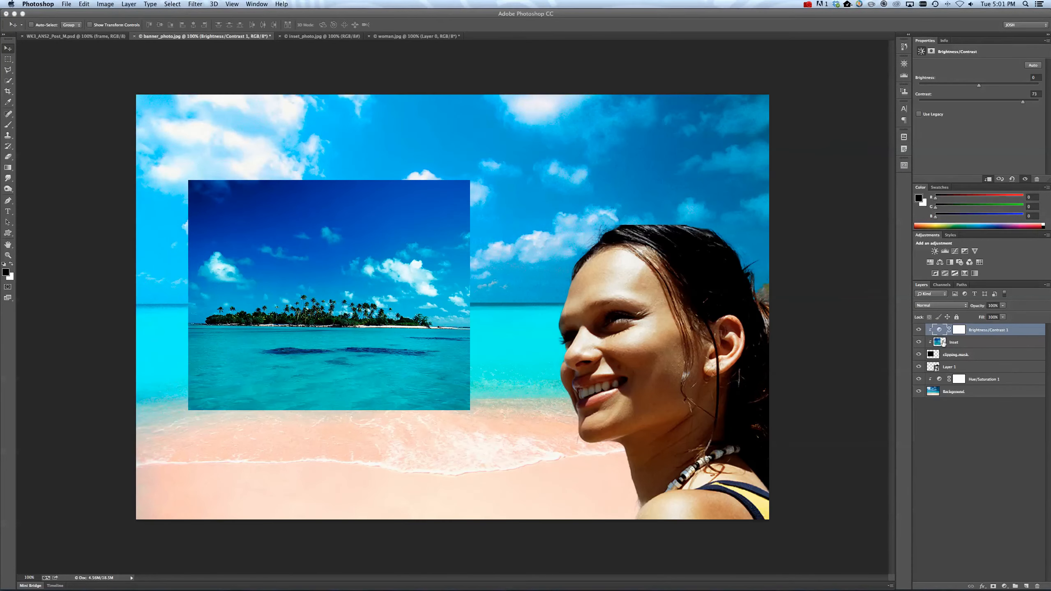
Add a Stroke layer effect to the clipping mask layer beneath the inset photo and show its settings.
left_click(948, 342)
left_click(932, 355)
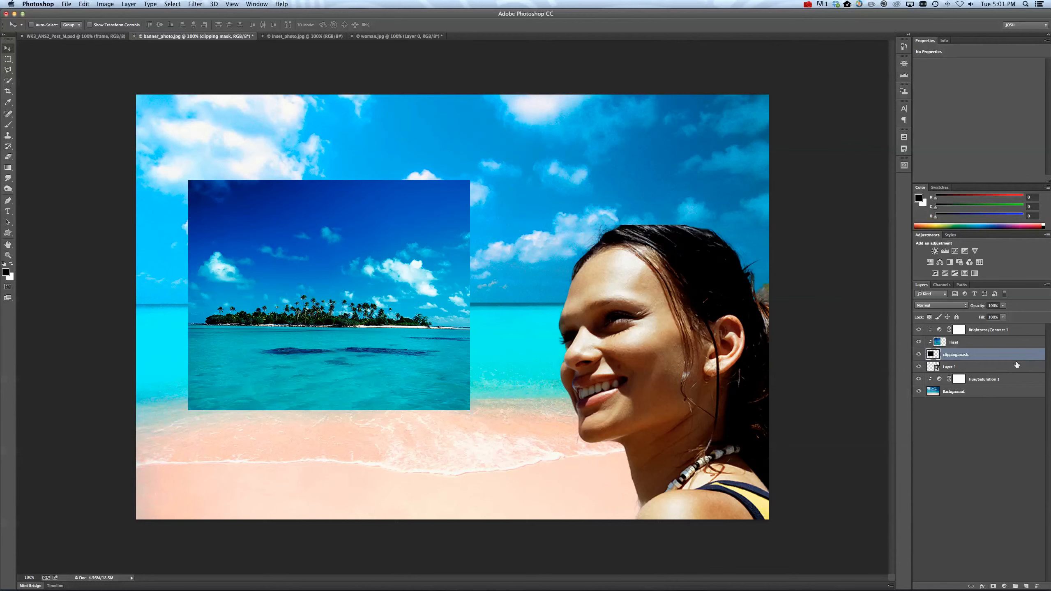
left_click(983, 586)
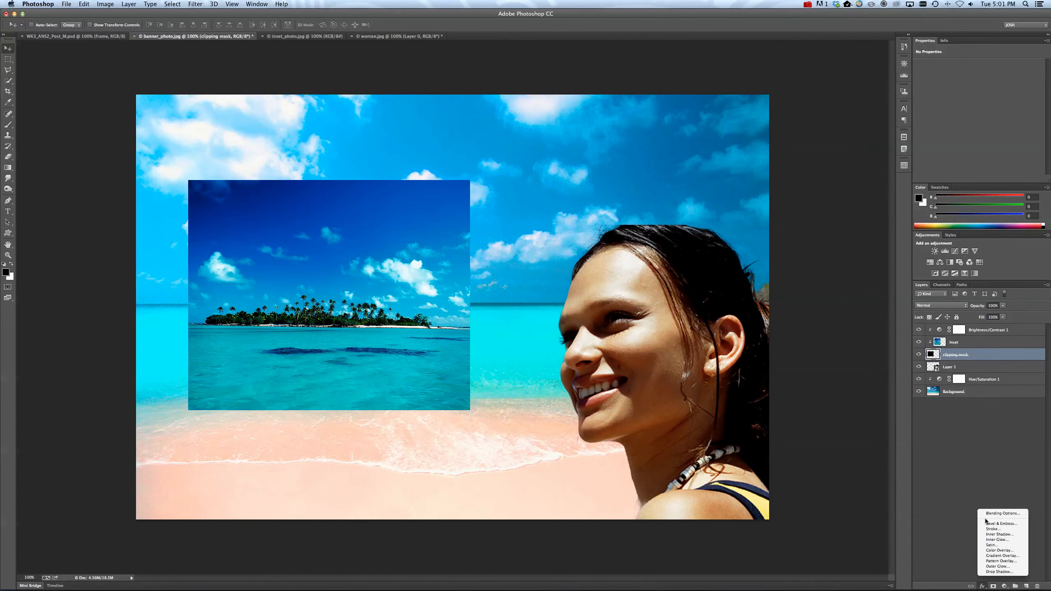
left_click(951, 458)
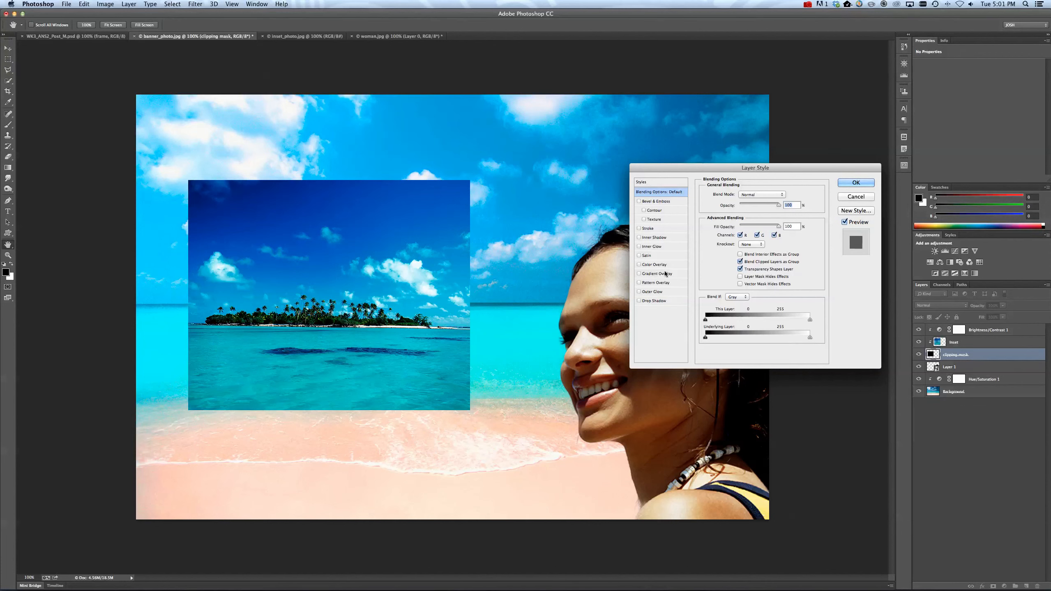
left_click(639, 229)
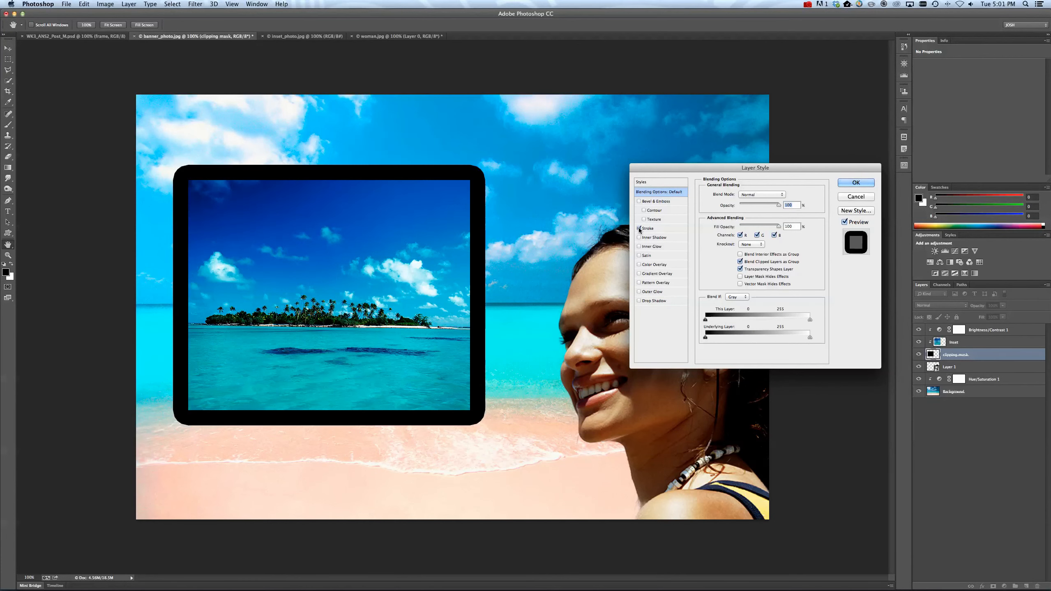
double_click(788, 204)
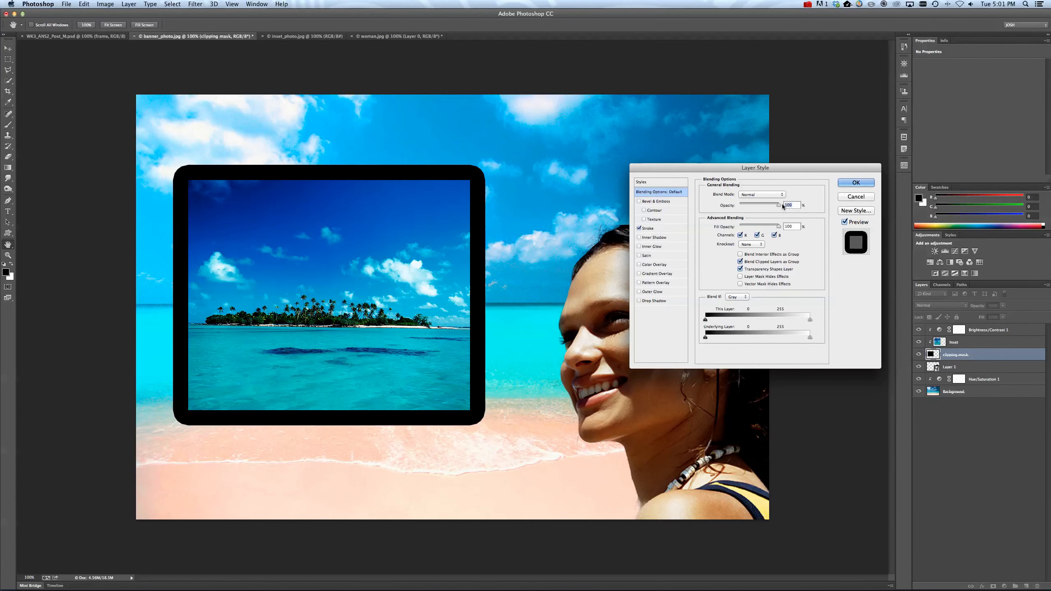
left_click(649, 229)
Make the clipping mask layer's stroke white, reduce its size to about 7 px and apply the effect.
left_click_drag(733, 167, 638, 144)
left_click(626, 230)
left_click(600, 305)
left_click_drag(600, 305, 594, 286)
key("Return")
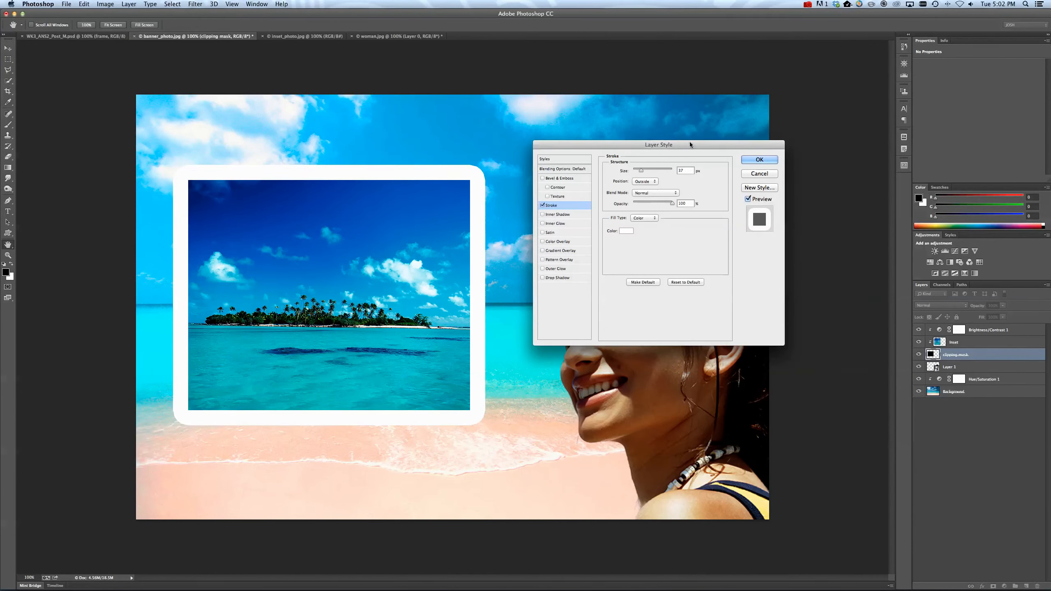
left_click_drag(641, 170, 640, 173)
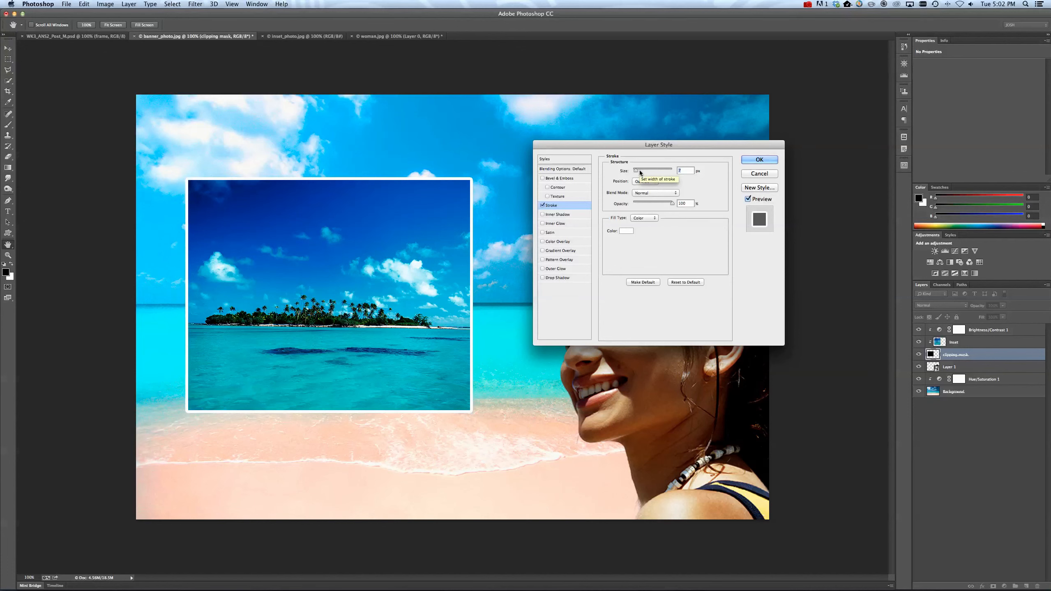
left_click(760, 160)
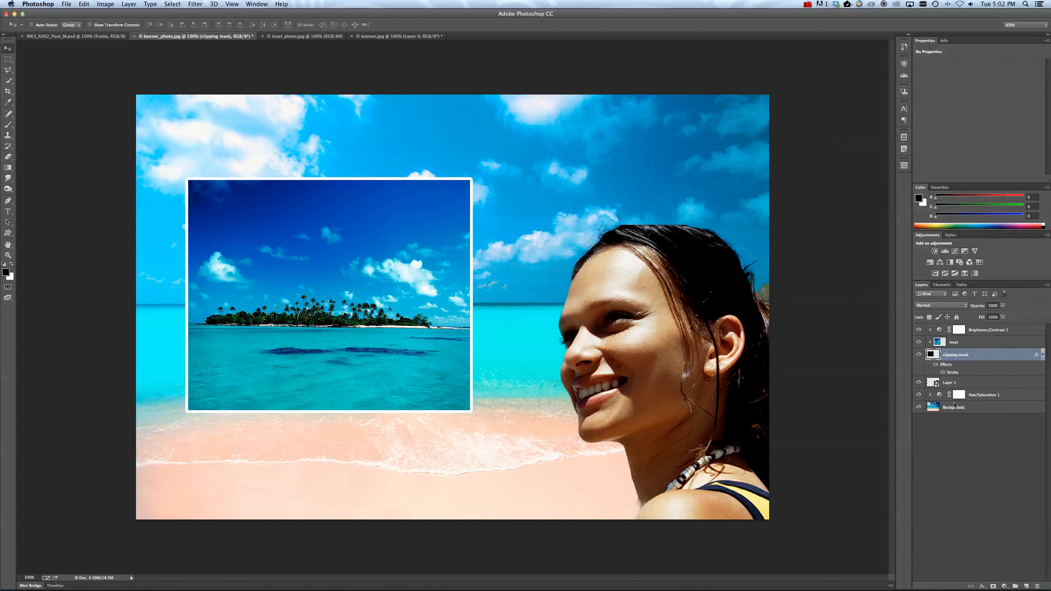
Toggle the visibility of the clipping mask layer's Stroke effect off and on to compare the inset with and without it.
left_click(993, 411)
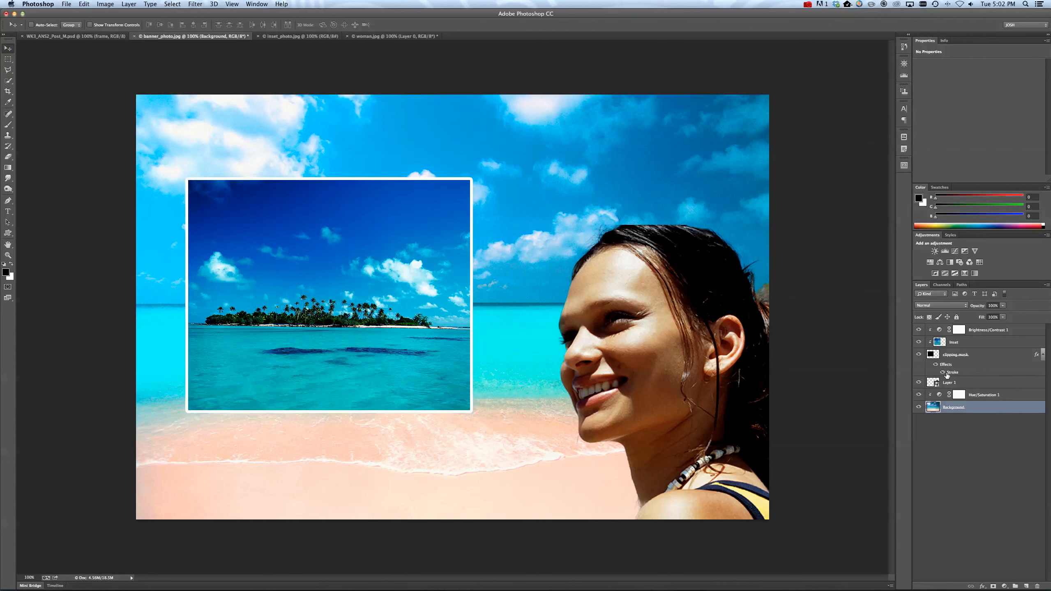
left_click(941, 372)
left_click(942, 372)
left_click(946, 374)
left_click(943, 372)
left_click(943, 373)
Add a Drop Shadow to the clipping mask layer with an angle of about 119°, distance 7 px and size 8 px.
double_click(989, 356)
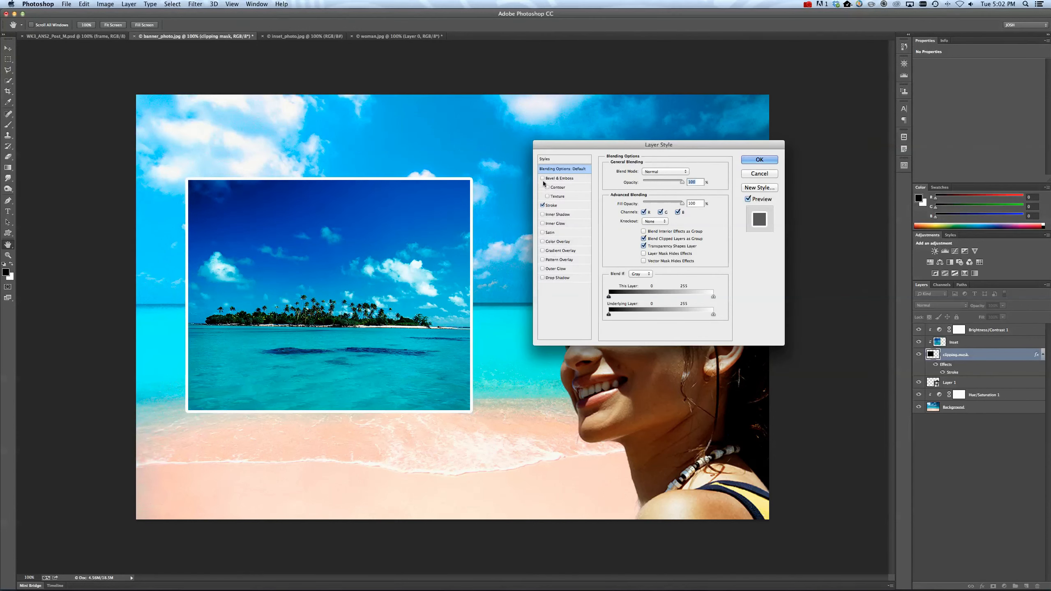
left_click(543, 278)
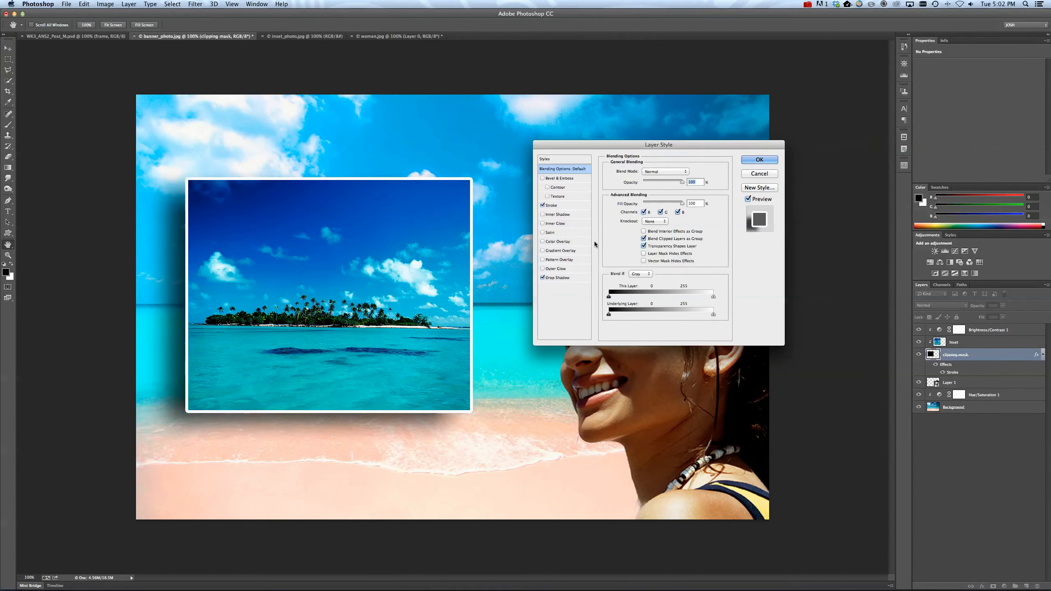
left_click(557, 277)
left_click(637, 193)
left_click_drag(653, 211, 637, 230)
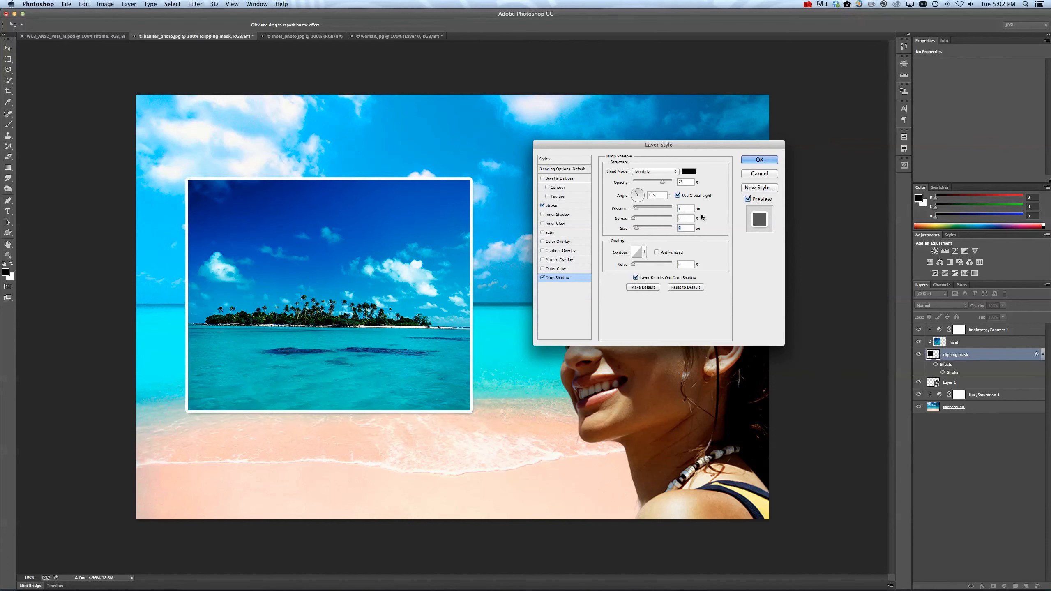
left_click(774, 158)
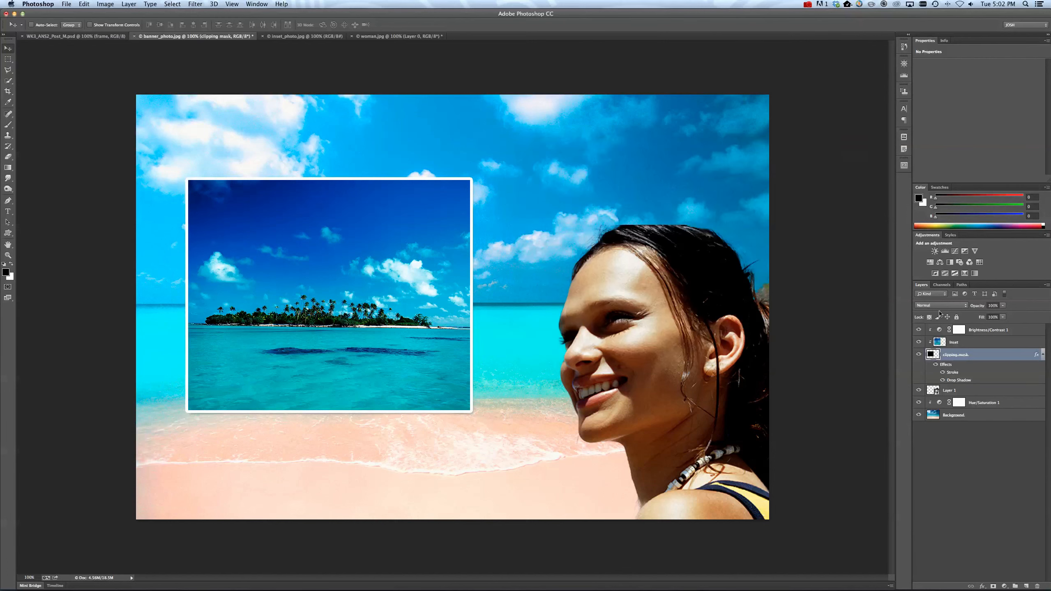
Add a Stroke effect to the Background layer and set its position to Inside.
left_click(992, 419)
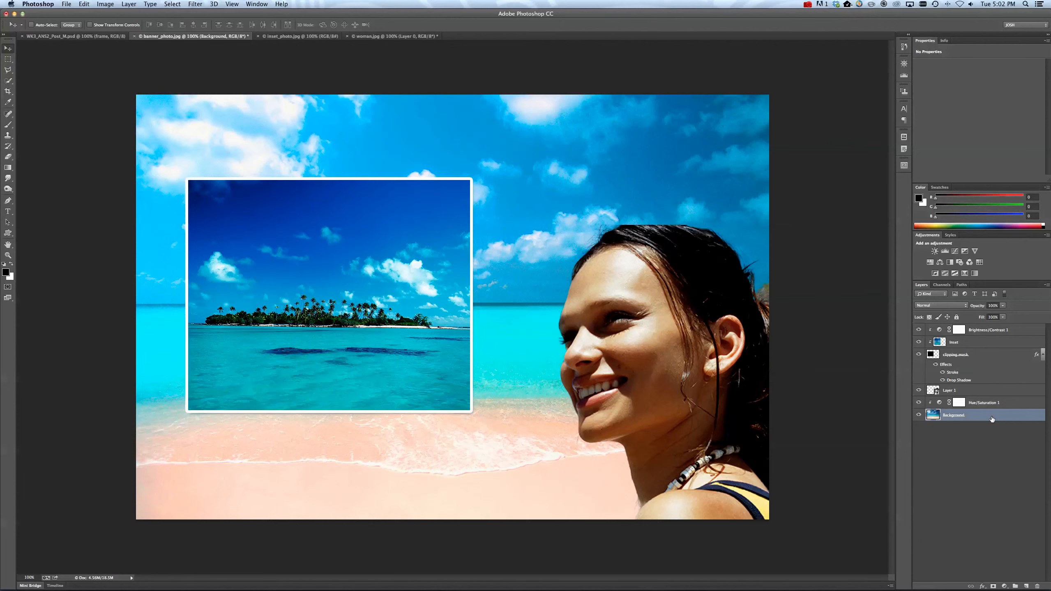
double_click(988, 419)
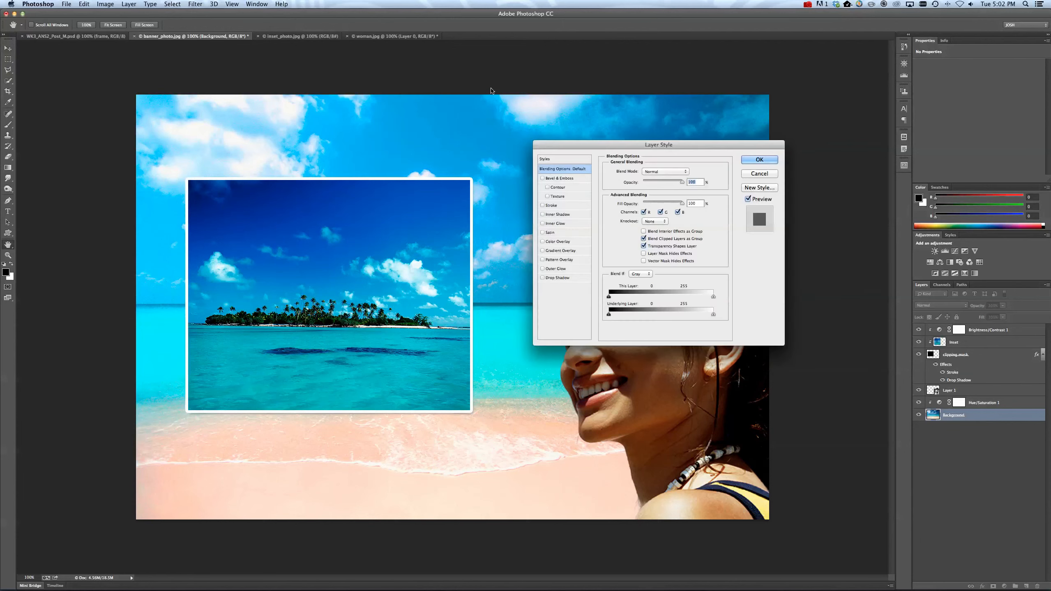
left_click(553, 206)
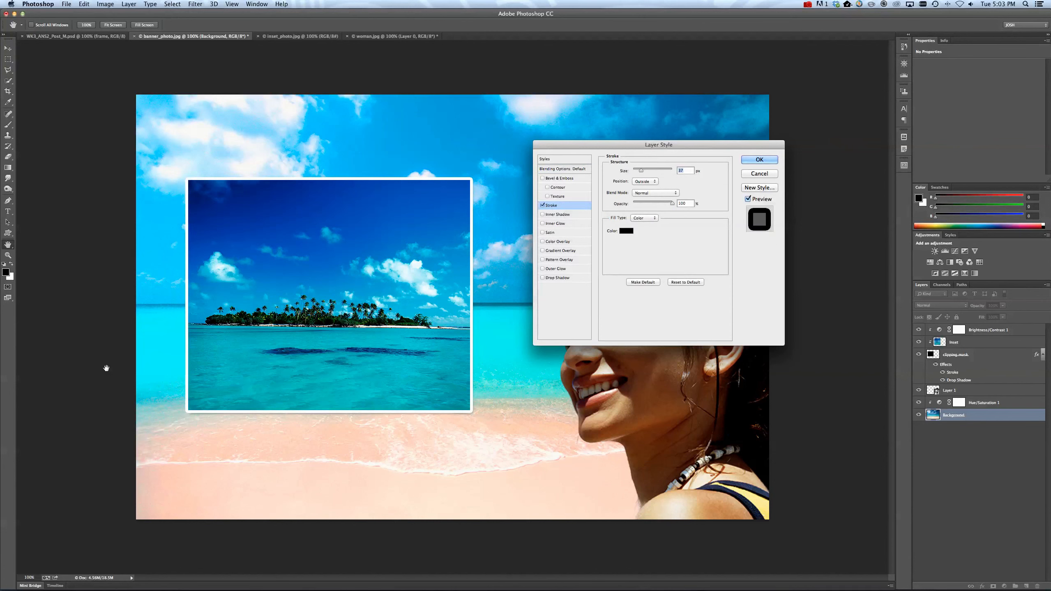
left_click(648, 183)
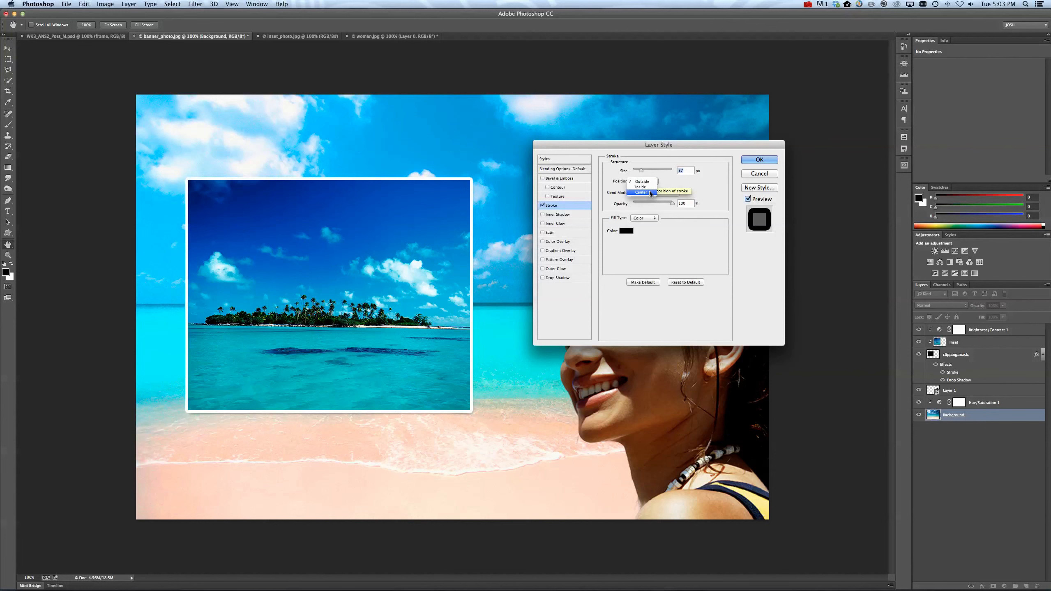
left_click(649, 186)
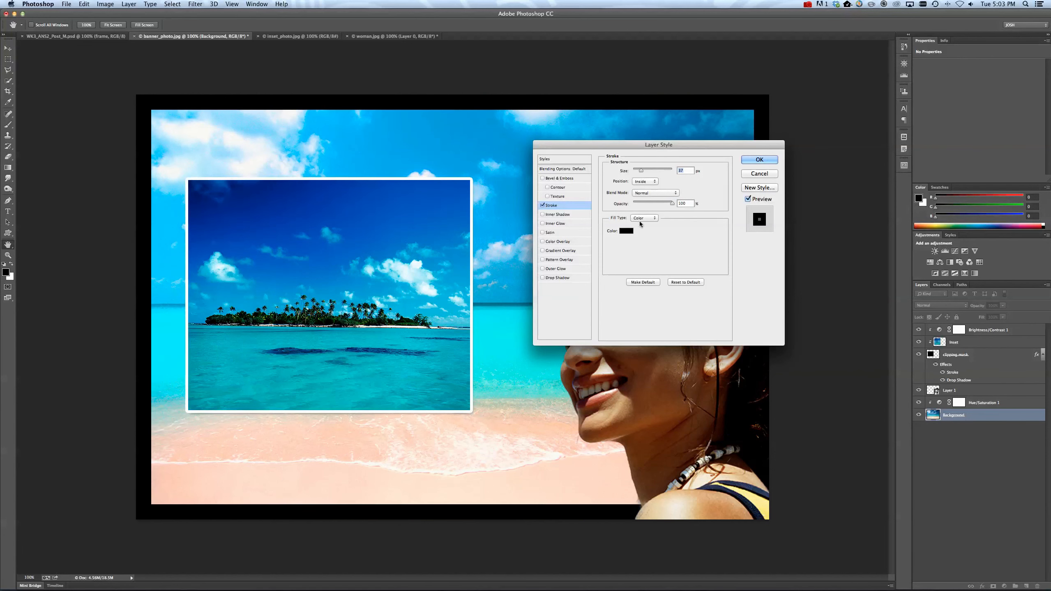
Set the Background stroke's color to white (ffffff), reduce its size to about 21 px and apply the effect.
left_click(623, 231)
left_click_drag(600, 324, 577, 261)
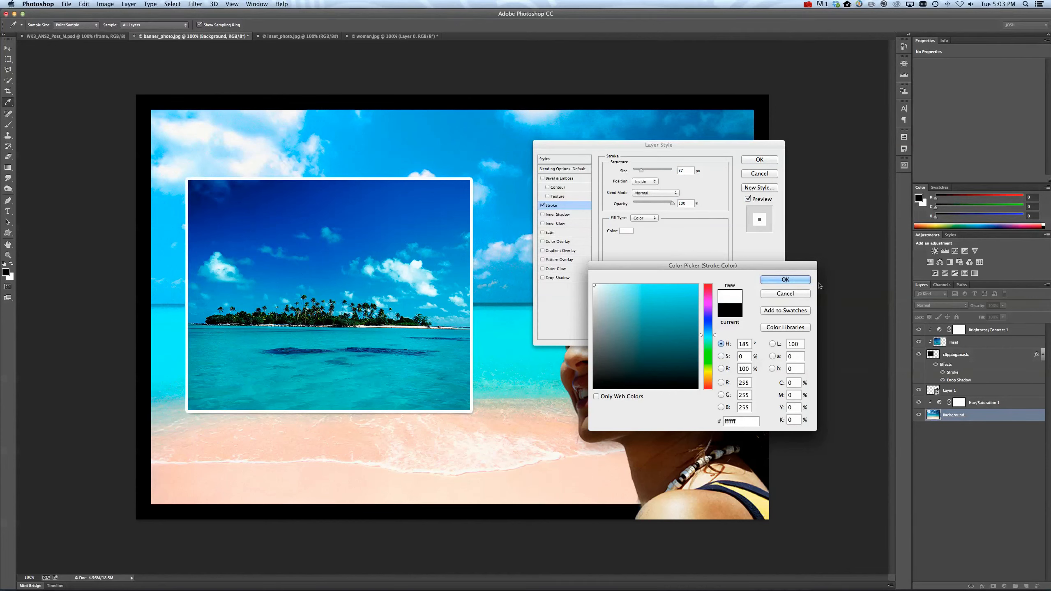
left_click(793, 280)
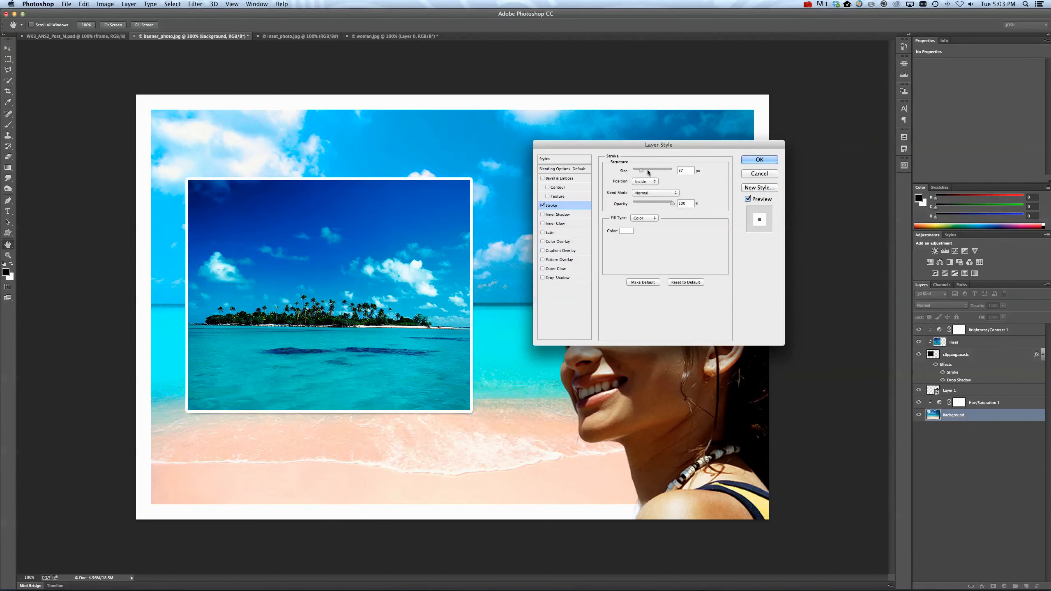
left_click_drag(640, 172, 639, 172)
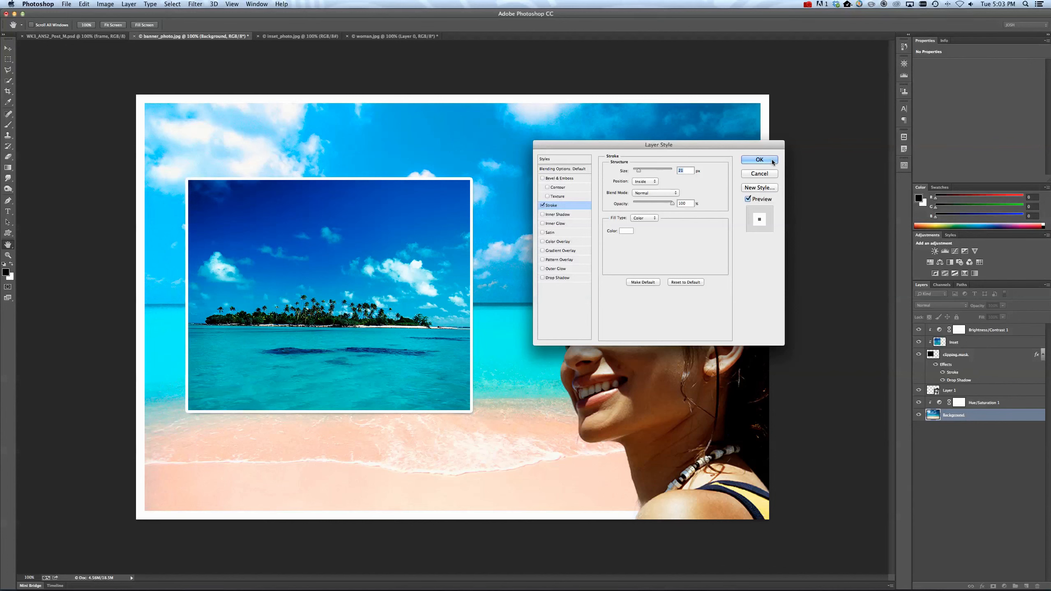
left_click(760, 160)
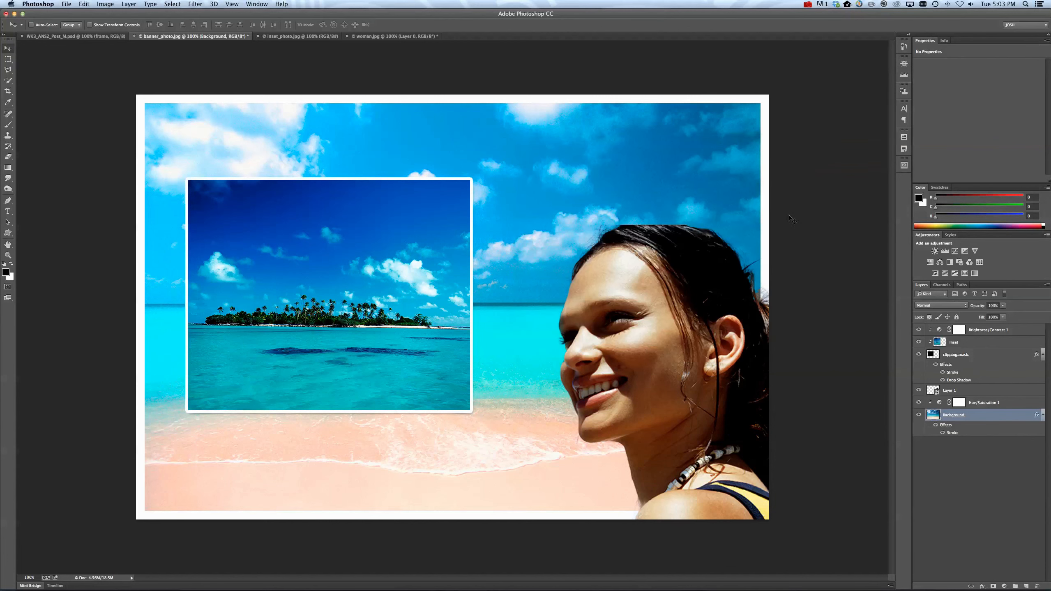
Move the woman Smart Object up and left so her cropped edges align with the inner edges of the white border.
left_click(958, 391)
left_click_drag(687, 384, 662, 365)
key("Up")
key("Right")
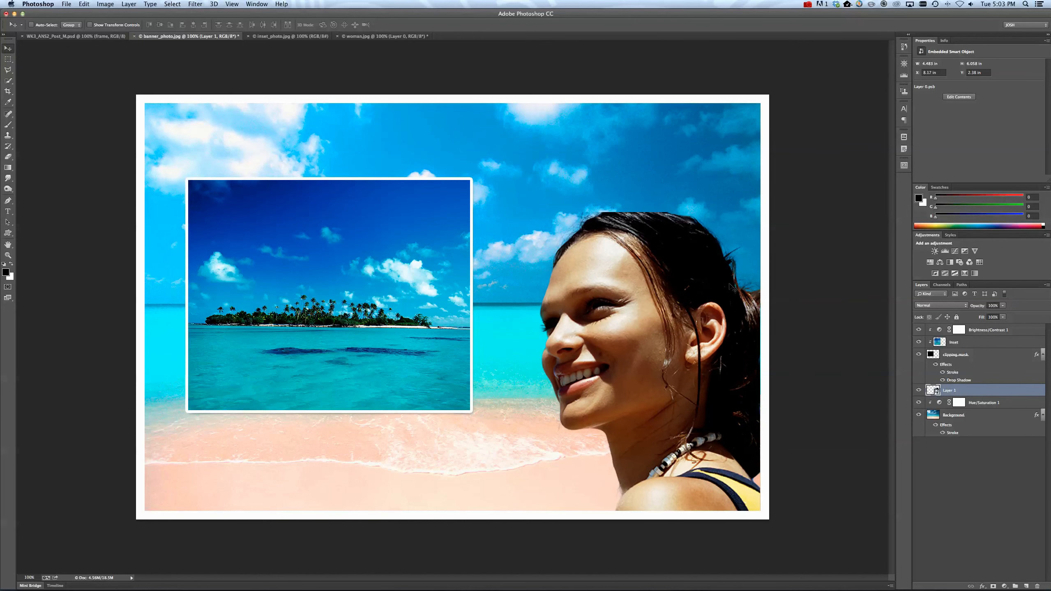